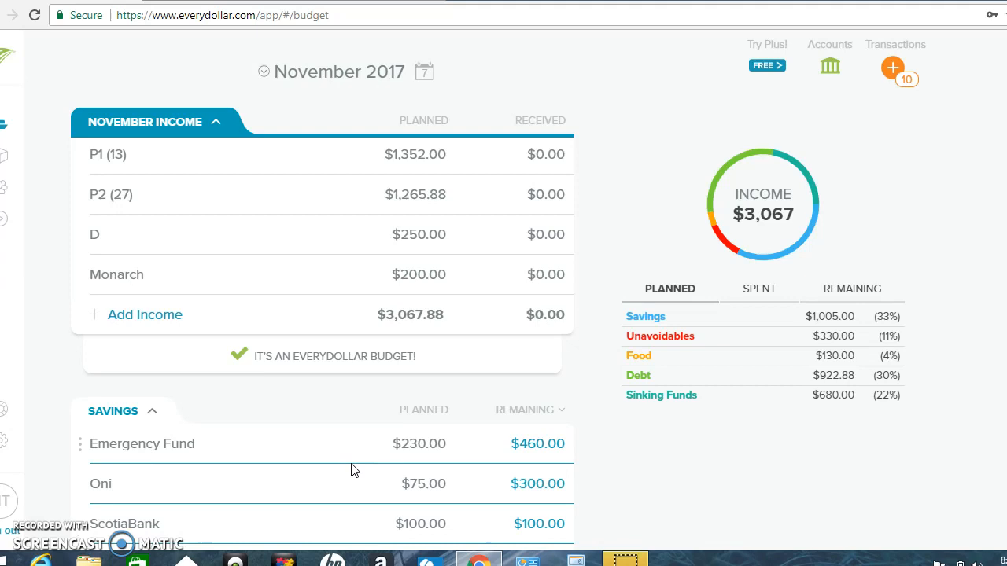
# Look over the new transactions waiting to be tracked and close the list
pyautogui.click(892, 70)
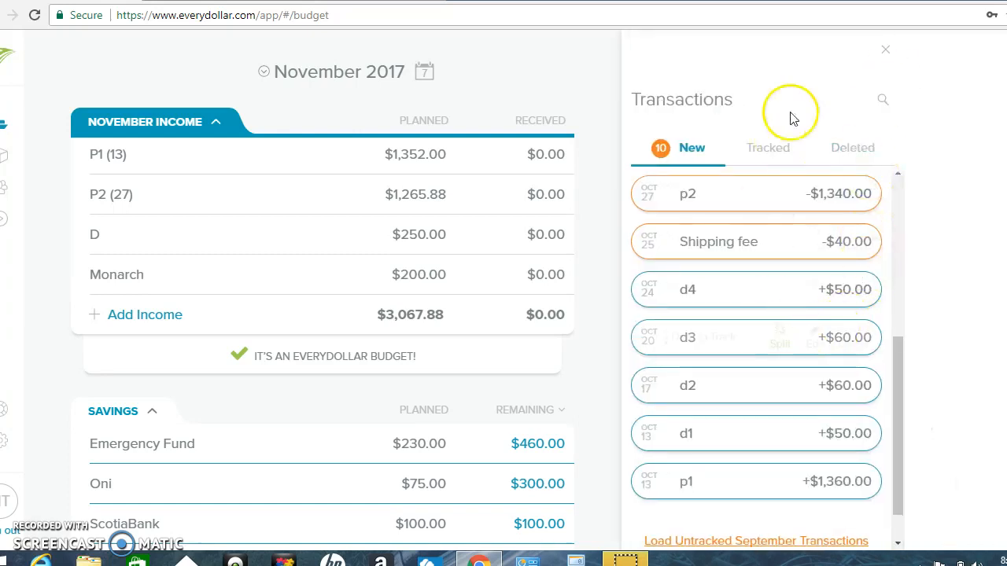
pyautogui.click(888, 55)
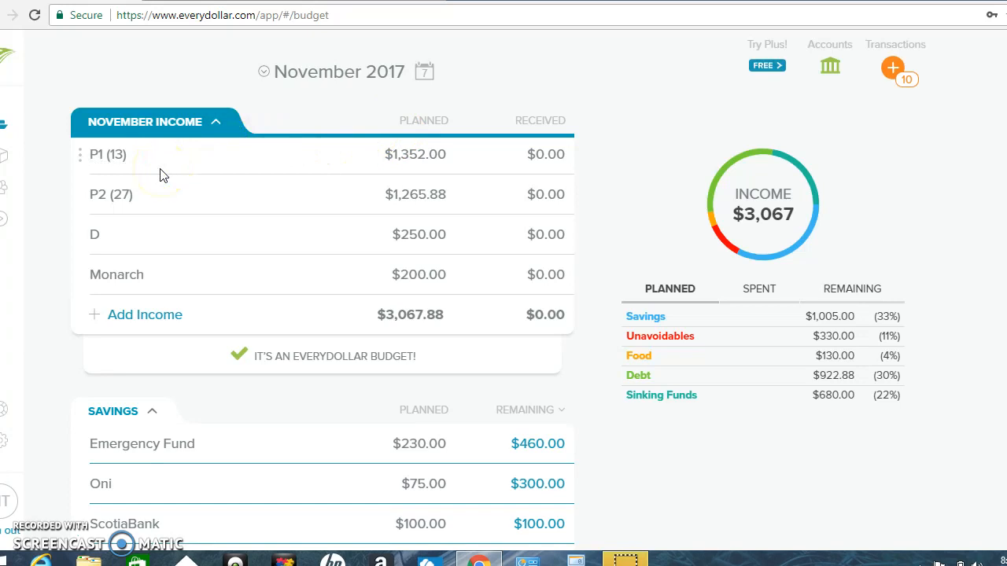
# Rename the November income item P1 (13) as P1 (10)
pyautogui.click(116, 156)
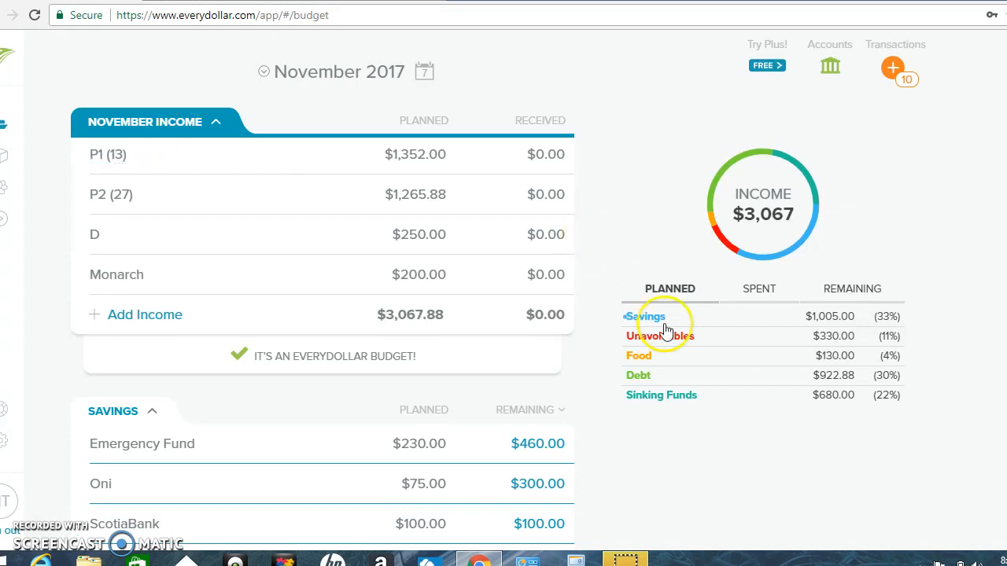
pyautogui.click(117, 152)
pyautogui.click(118, 155)
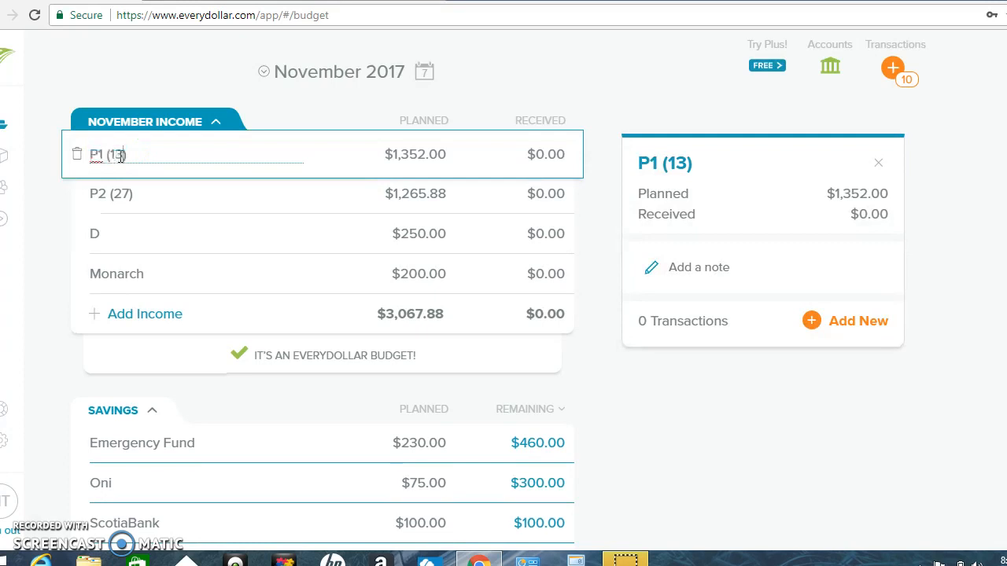
pyautogui.press('BackSpace')
pyautogui.write('0')
# Check the paycheck dates on the system calendar and rename the income item P2 (27) as P2 (24)
pyautogui.click(123, 195)
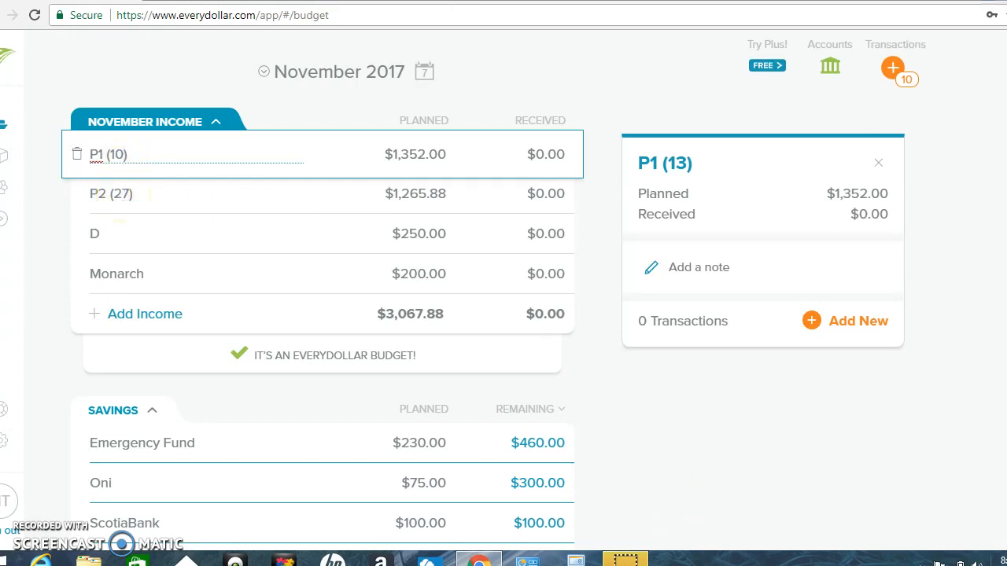
pyautogui.click(997, 559)
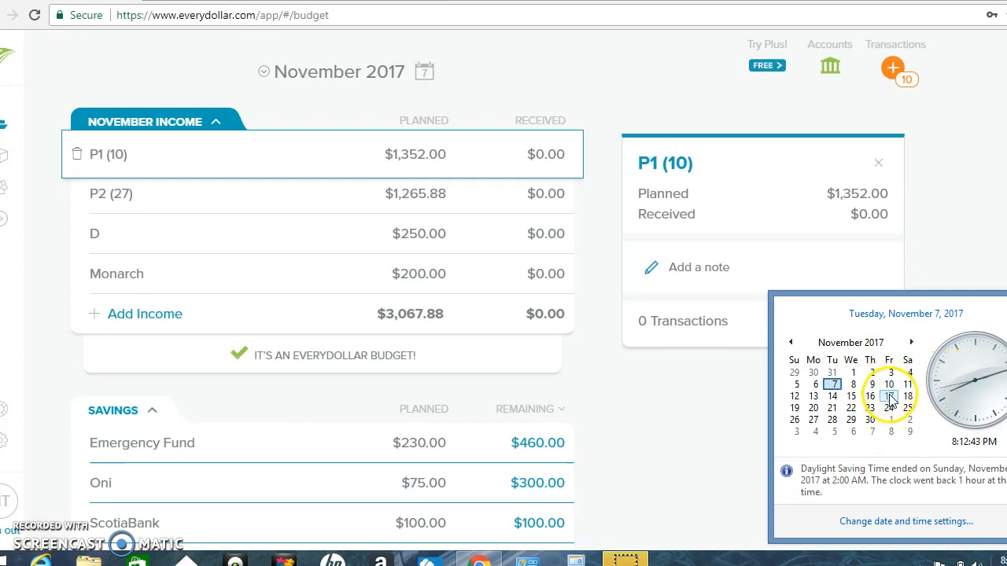
pyautogui.click(128, 194)
pyautogui.click(129, 194)
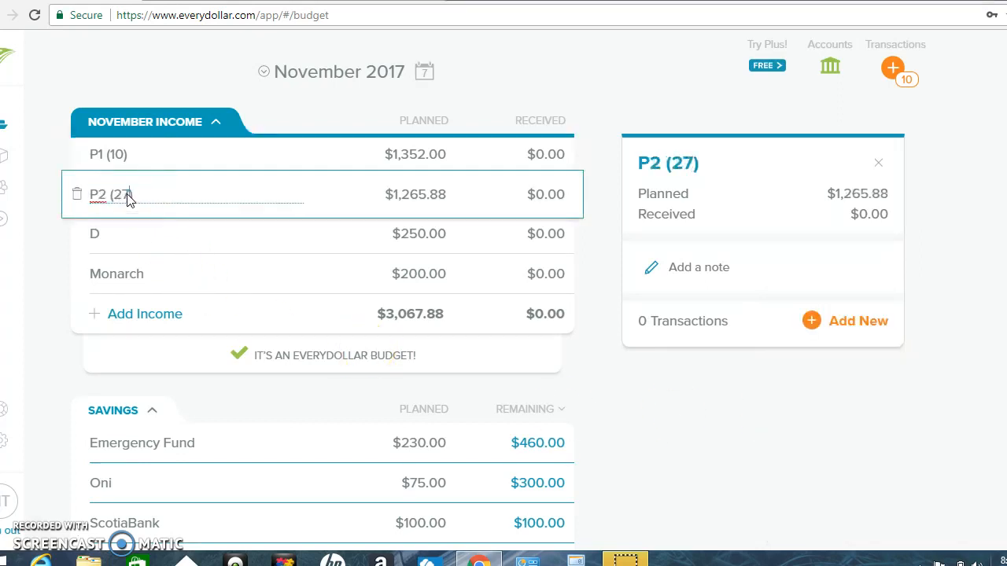
pyautogui.press('BackSpace')
pyautogui.write('4')
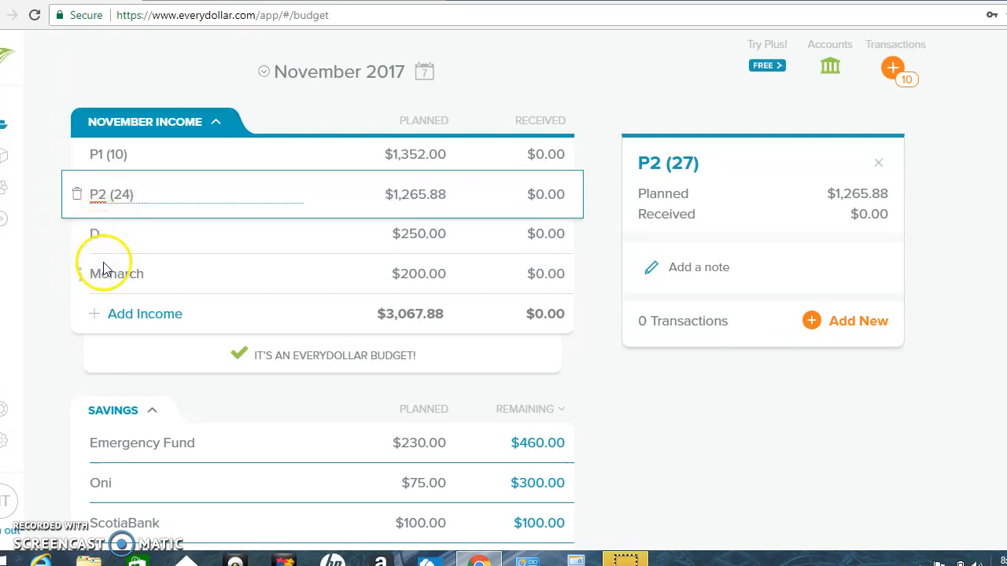
# Add a new November income item named AAIMs below Monarch
pyautogui.click(178, 276)
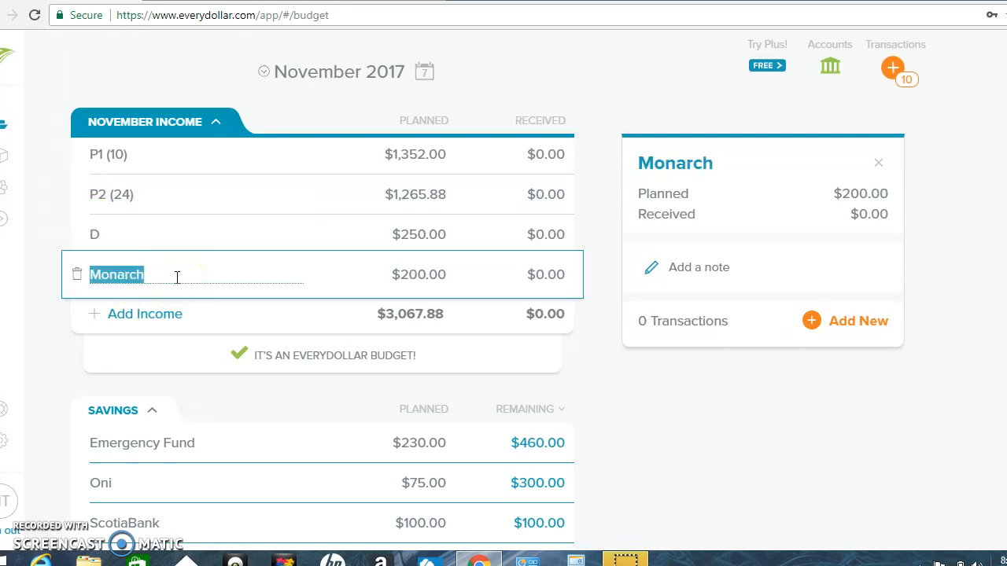
pyautogui.click(136, 321)
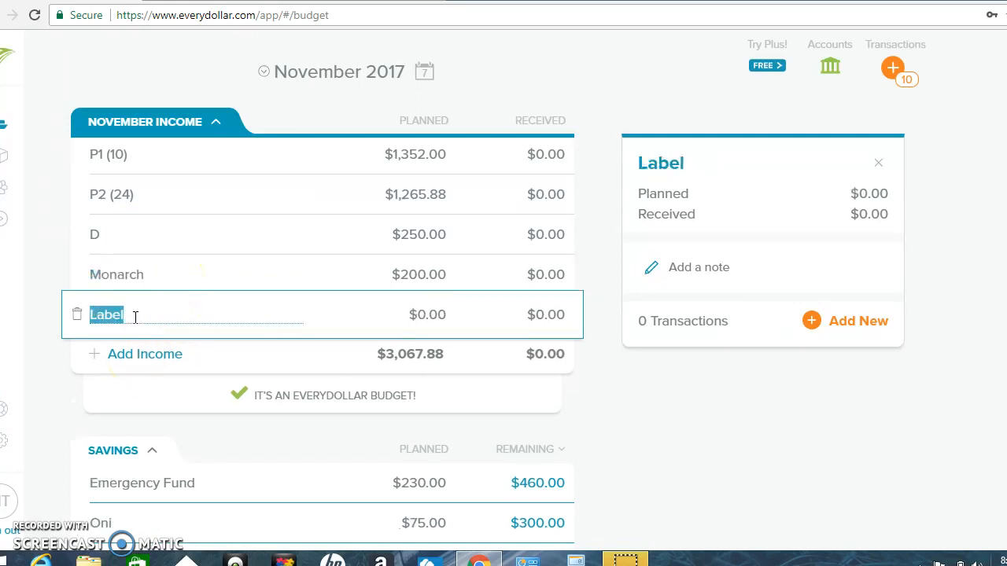
pyautogui.write('AAIMs')
# Set the planned income of P1 (10) to $1,300 and of P2 (24) to $1,000
pyautogui.click(401, 155)
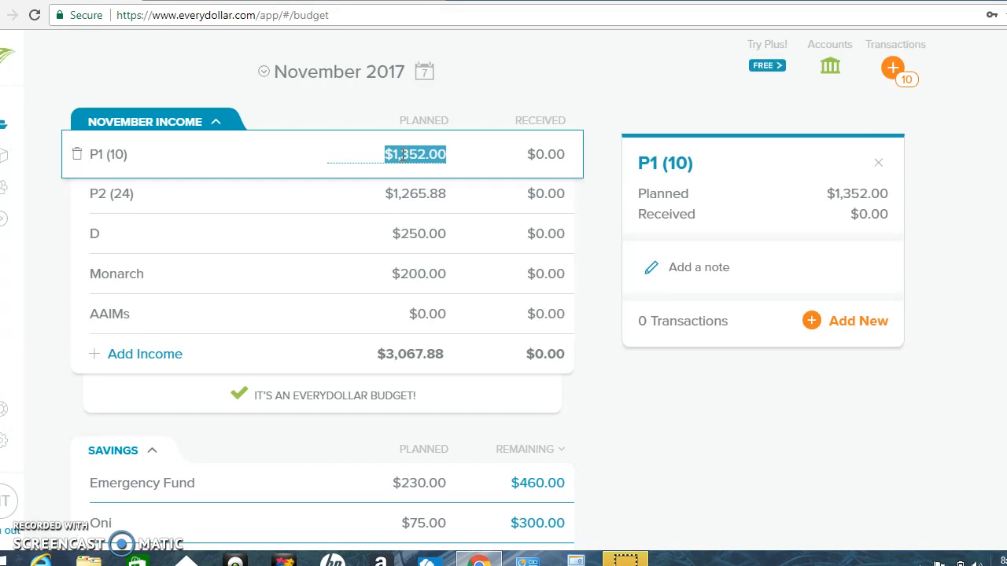
pyautogui.write('1300')
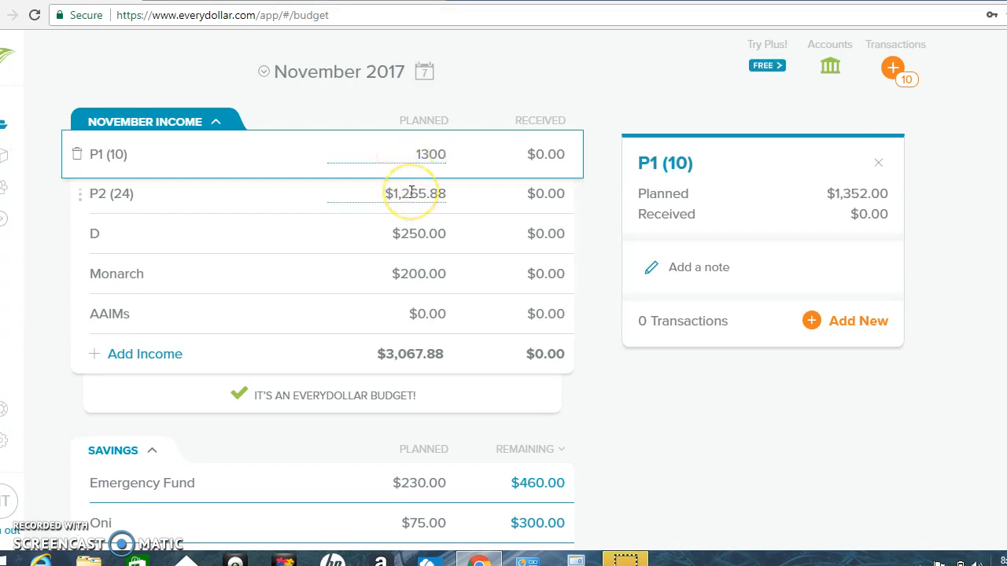
pyautogui.click(411, 192)
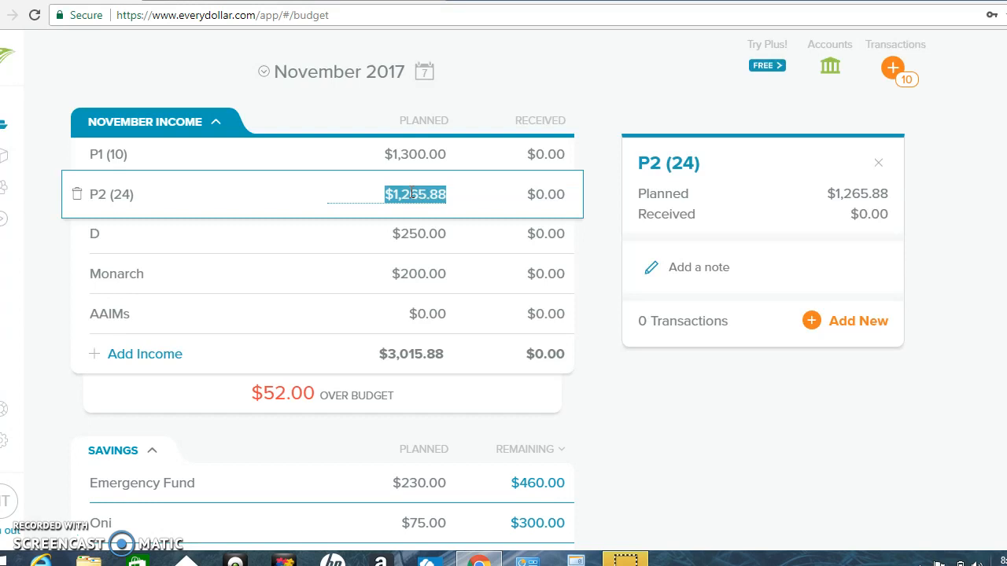
pyautogui.press('BackSpace')
pyautogui.write('1000')
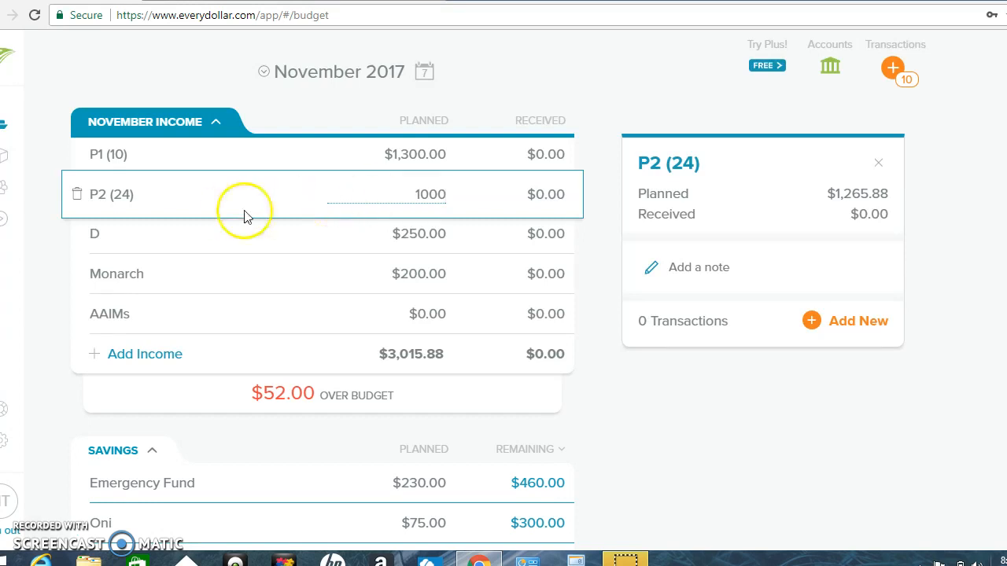
# Set the planned income of D to $200 and of Monarch to $1,200
pyautogui.click(434, 233)
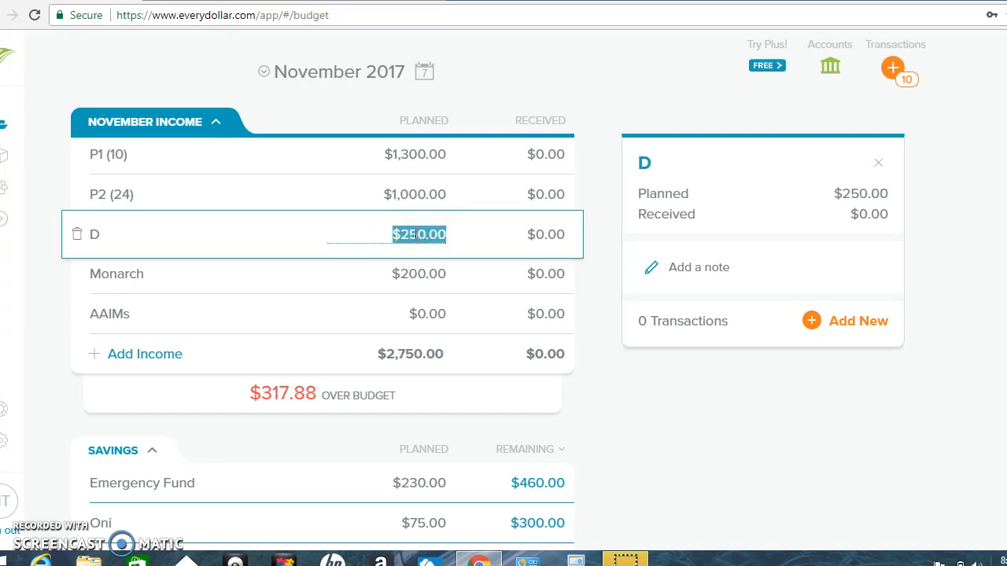
pyautogui.write('200')
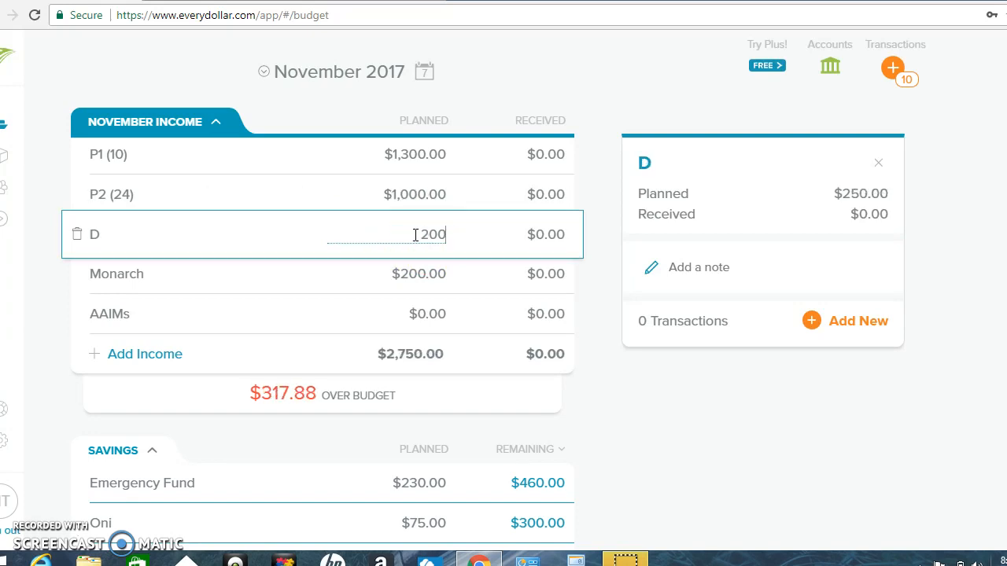
pyautogui.click(436, 269)
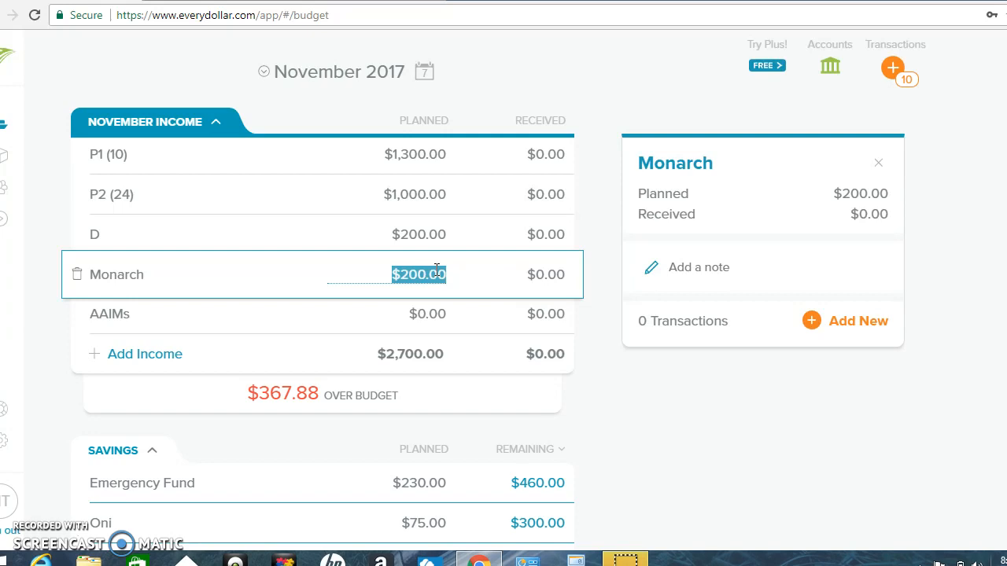
pyautogui.write('1200')
pyautogui.click(454, 245)
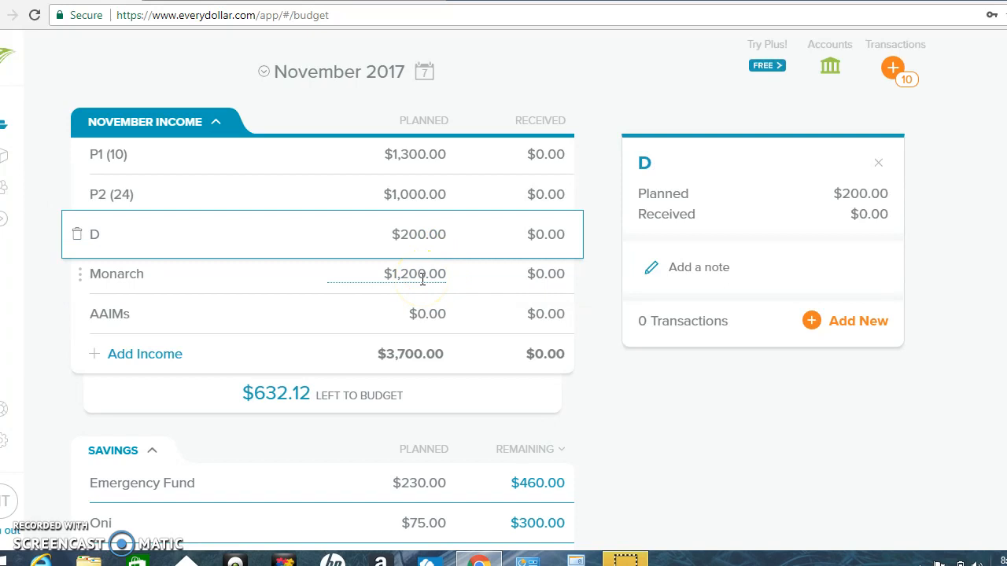
pyautogui.click(438, 294)
pyautogui.click(416, 284)
pyautogui.click(363, 295)
# Set the planned income of AAIMs to $600
pyautogui.click(414, 313)
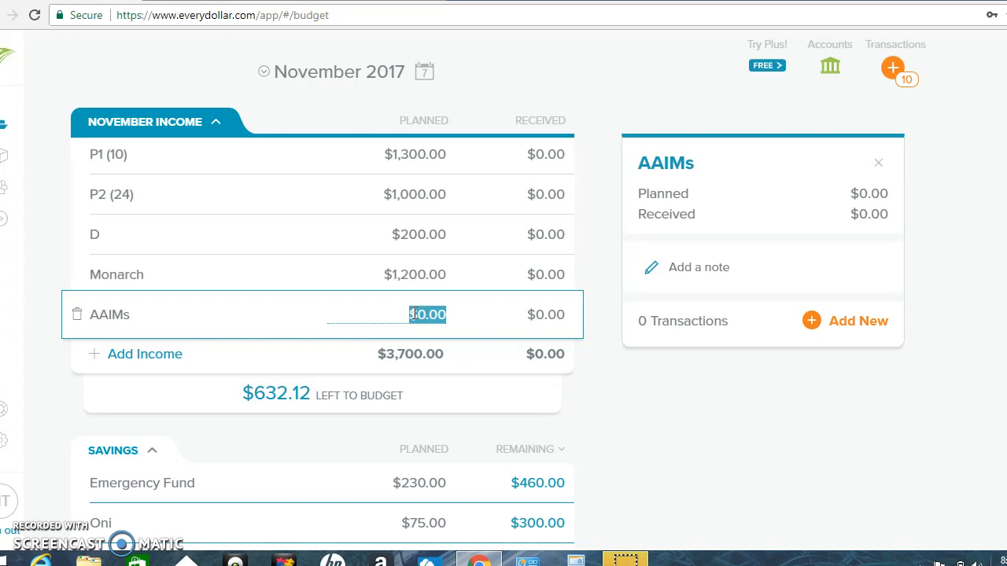
pyautogui.write('600')
pyautogui.click(552, 310)
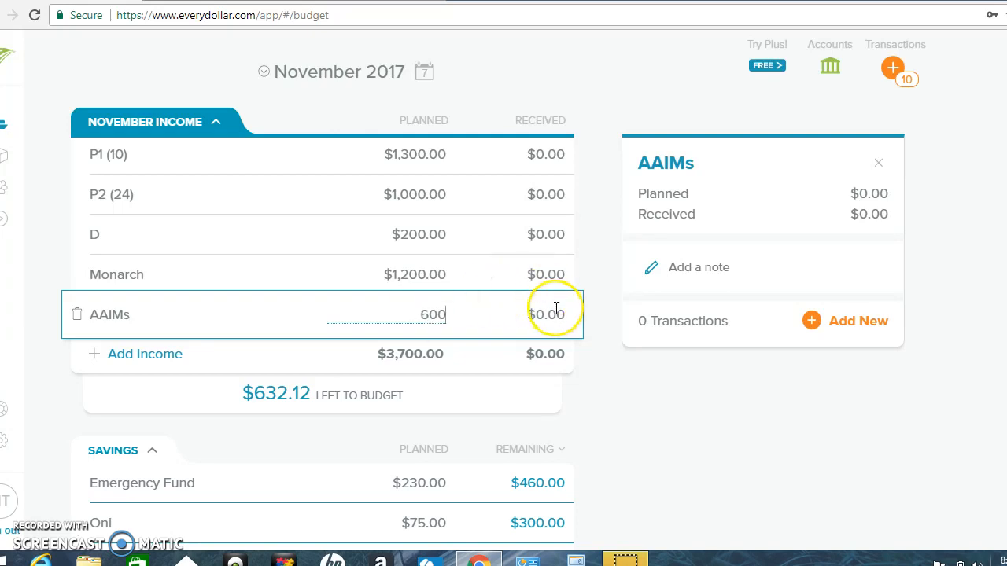
# Track a received income transaction of $600 for AAIMs dated 11/01/17 and close the item's details
pyautogui.click(825, 323)
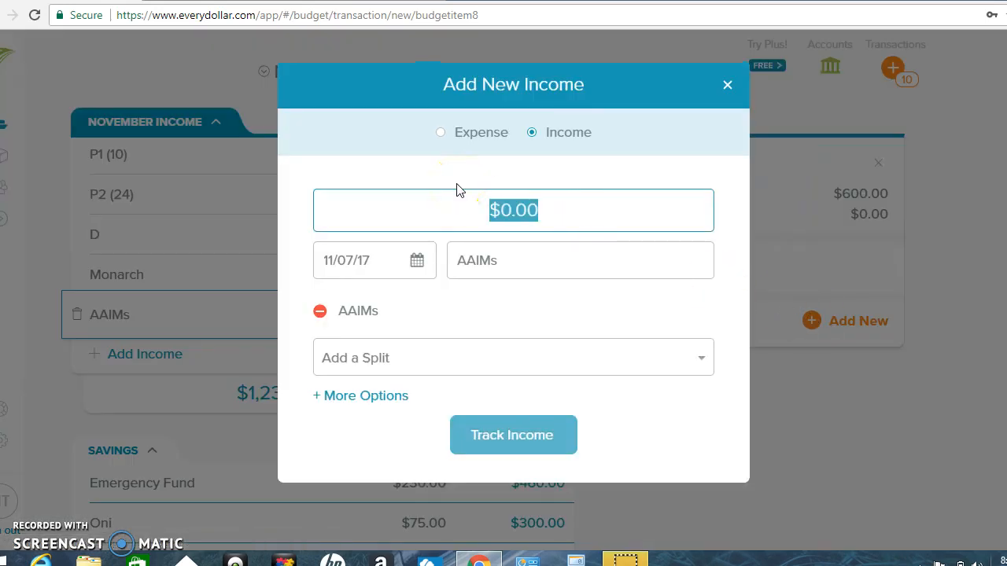
pyautogui.write('600')
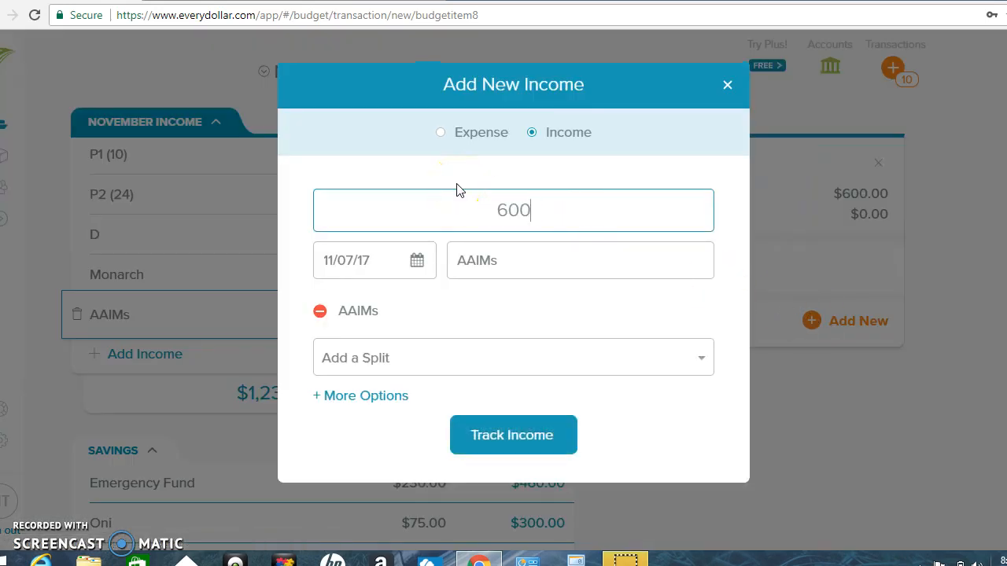
pyautogui.click(416, 260)
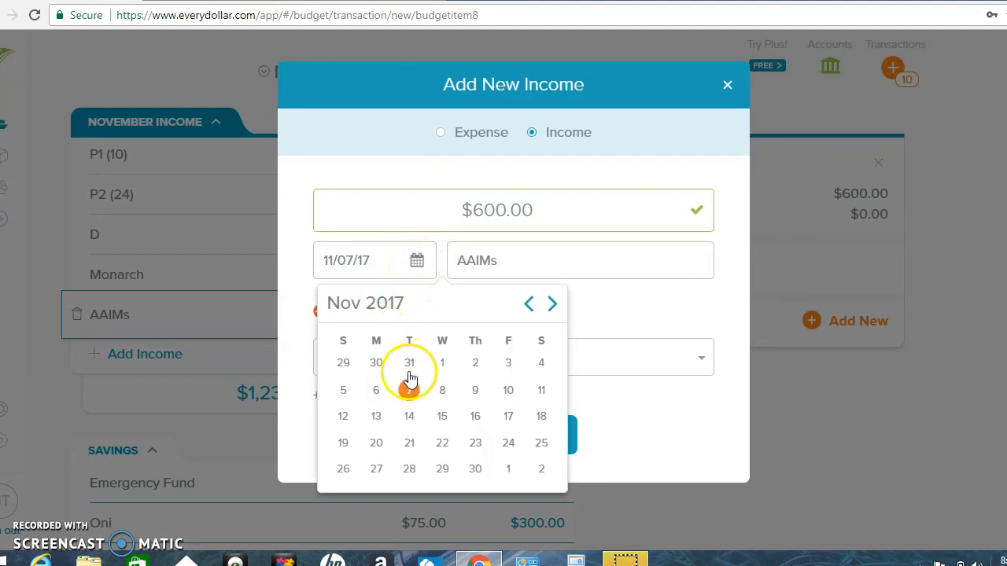
pyautogui.click(442, 363)
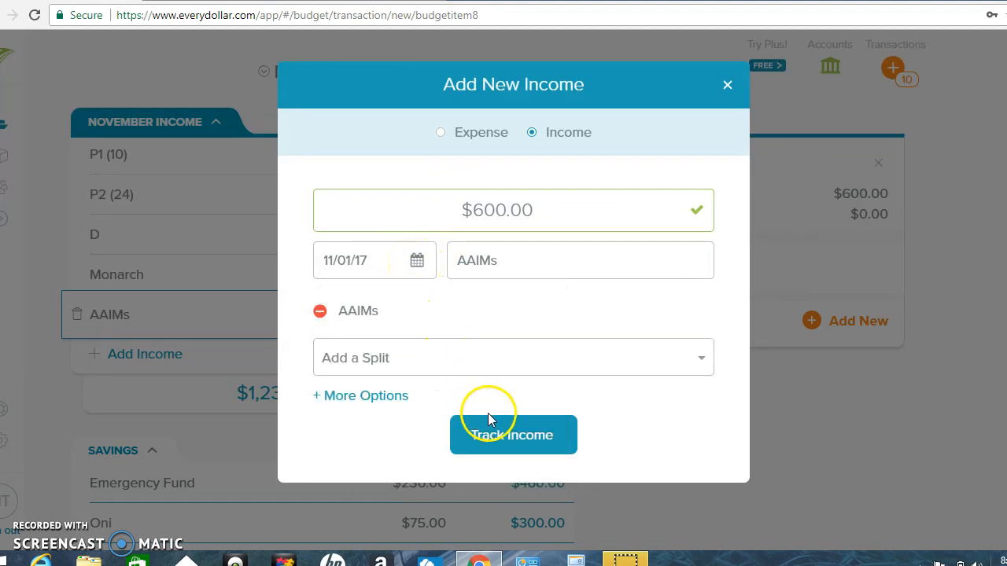
pyautogui.click(497, 442)
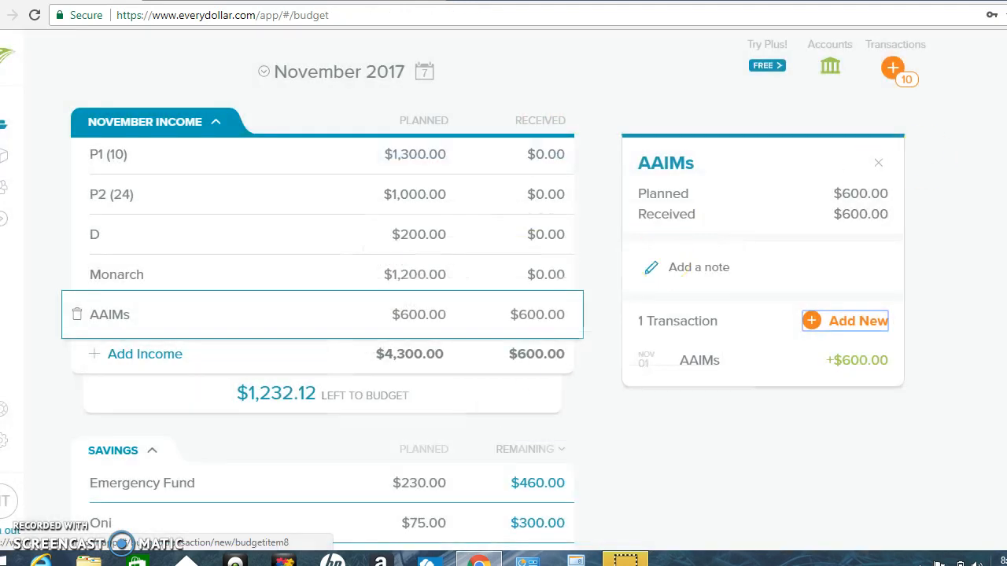
pyautogui.click(879, 163)
# Rename the savings item Smart Save (260) as Smart Save (240)
pyautogui.scroll(-1, 323, 314)
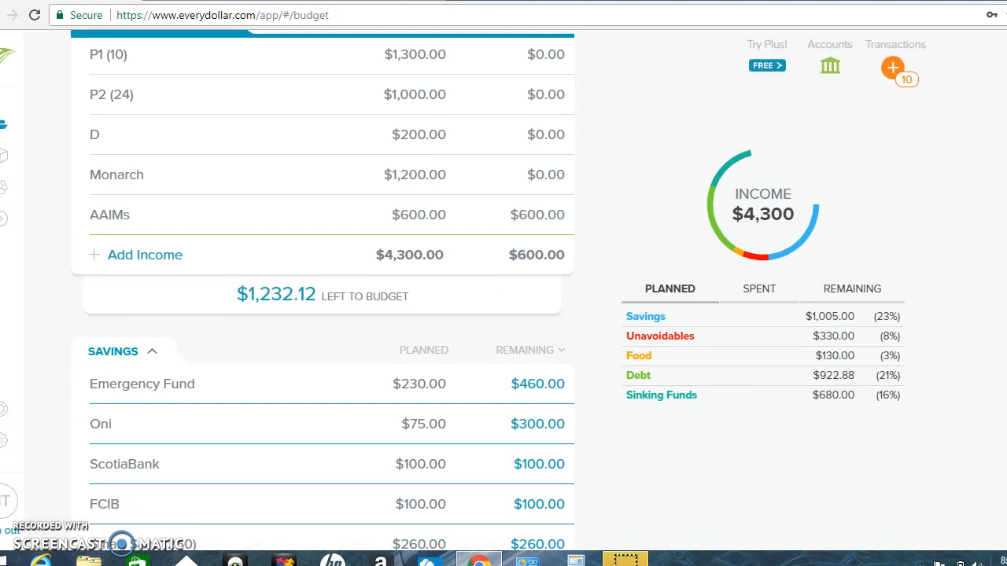
pyautogui.scroll(1, 322, 291)
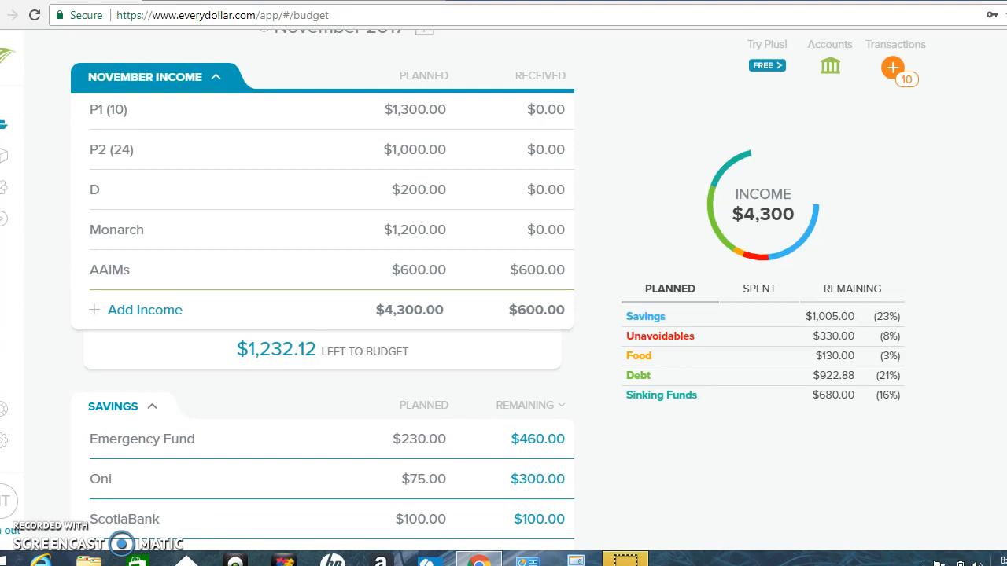
pyautogui.scroll(-2, 323, 291)
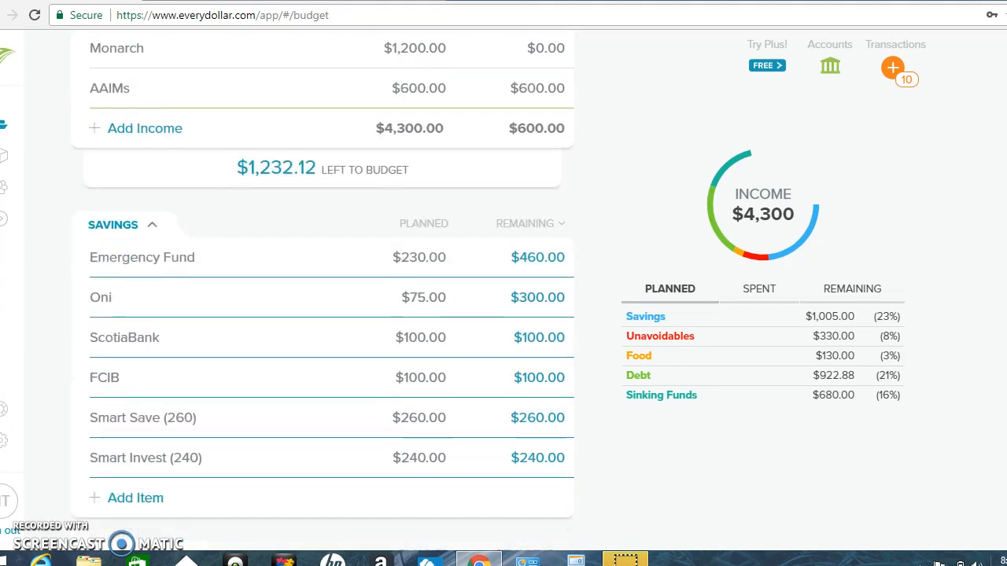
pyautogui.scroll(-1, 373, 204)
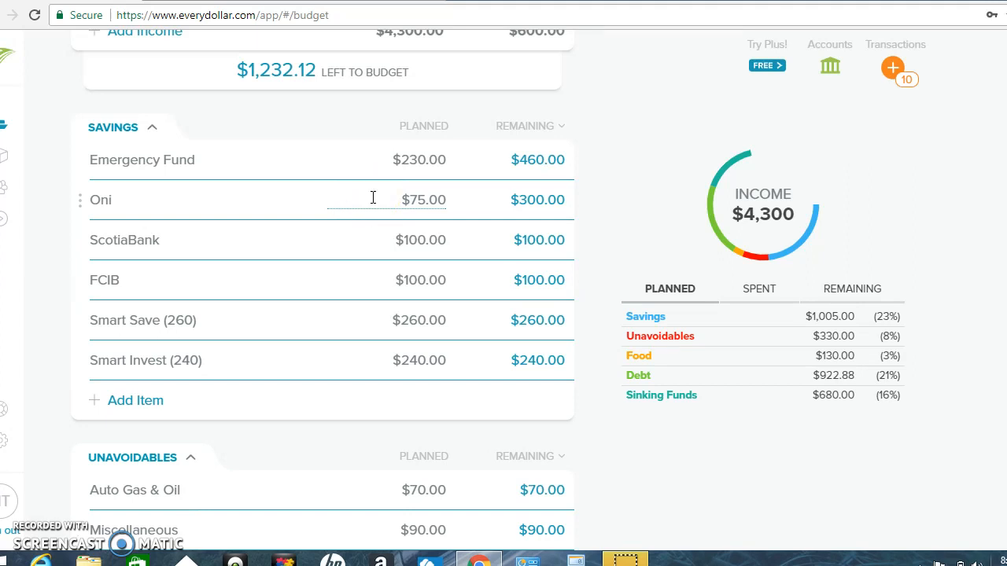
pyautogui.click(181, 323)
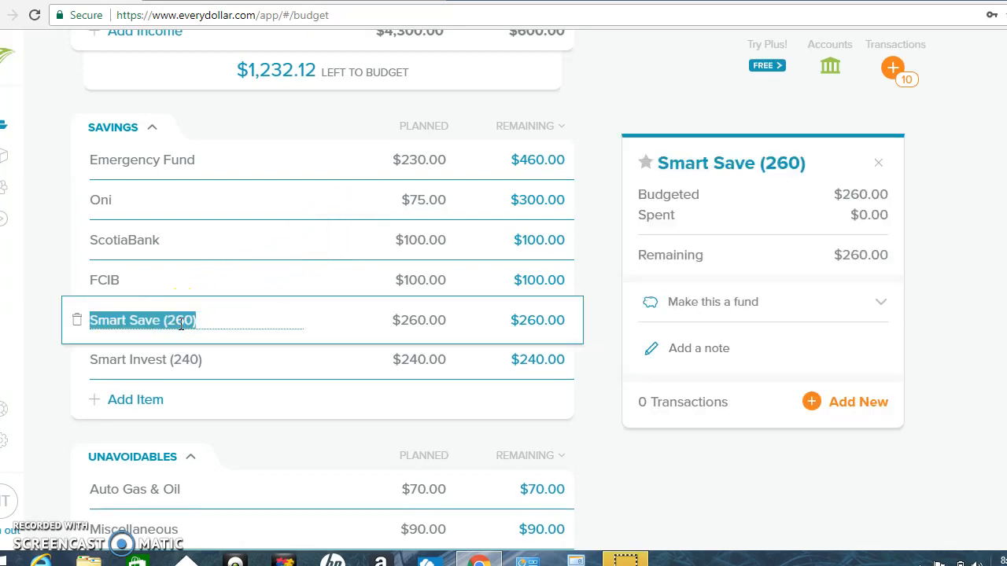
pyautogui.click(181, 322)
pyautogui.press('Delete')
pyautogui.press('Delete')
pyautogui.press('Delete')
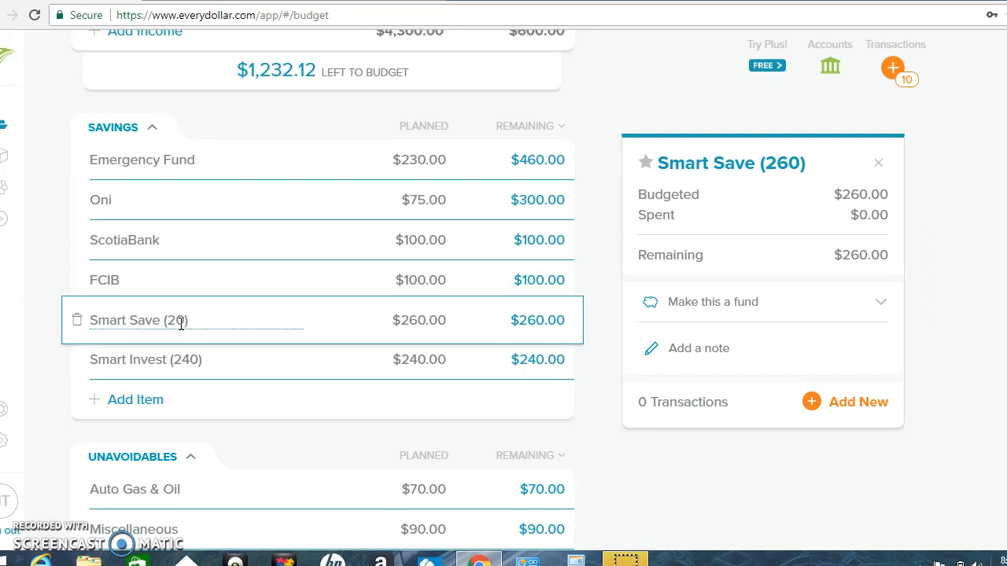
pyautogui.write('40)')
pyautogui.click(180, 333)
# Rename the savings item Smart Invest (240) as Smart Invest (260)
pyautogui.click(189, 360)
pyautogui.click(188, 361)
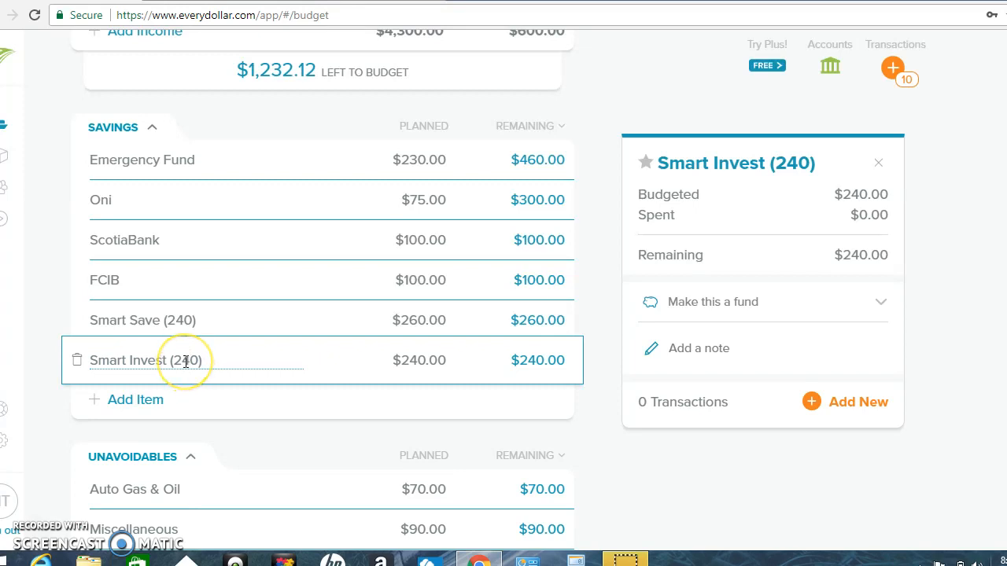
pyautogui.press('BackSpace')
pyautogui.write('6')
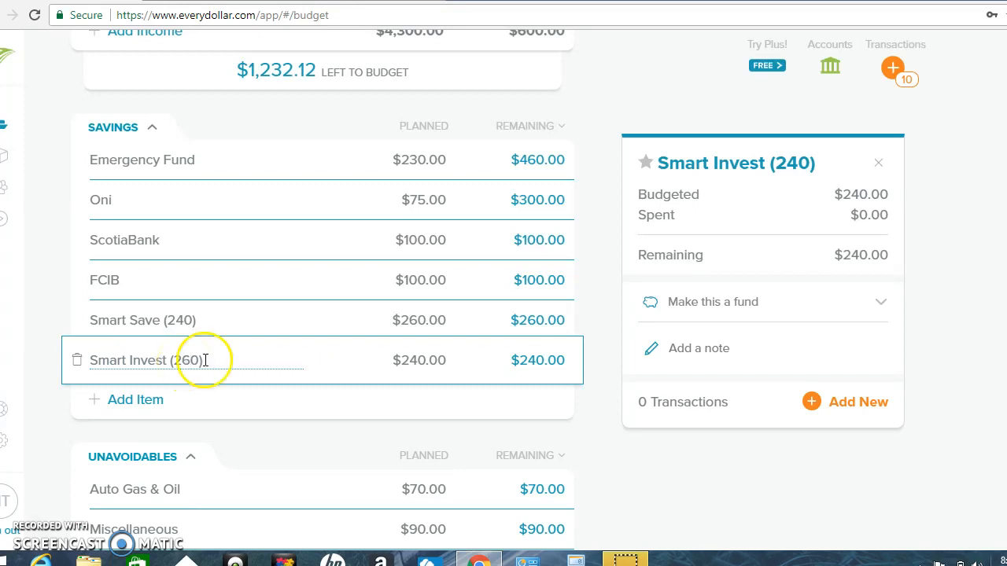
# Set the planned amount of Smart Save to $240 and of Smart Invest to $260
pyautogui.click(404, 322)
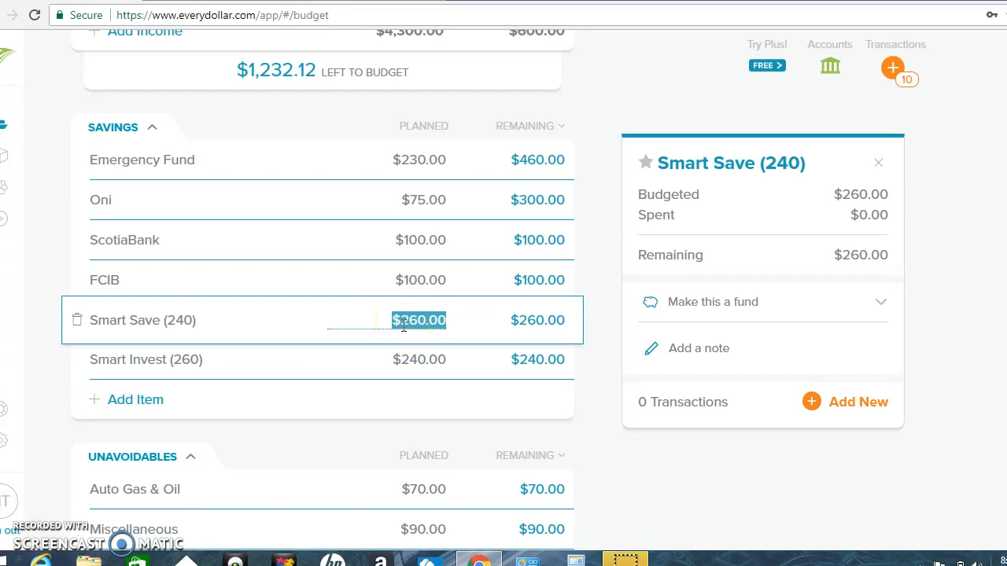
pyautogui.write('240')
pyautogui.click(418, 356)
pyautogui.write('260')
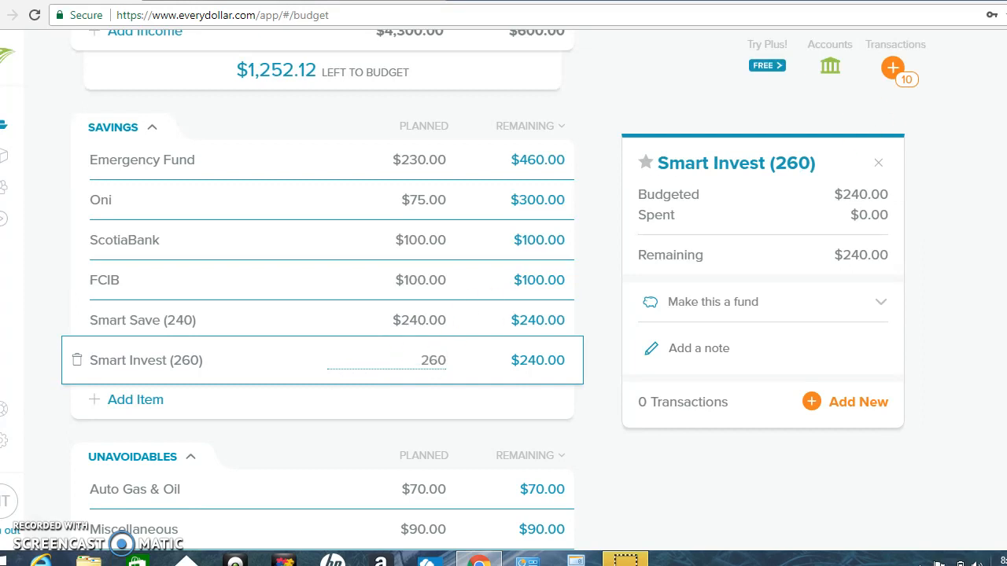
# In the Unavoidables group, set the planned amount of Miscellaneous to $50 and of Entertainment to $65
pyautogui.scroll(-1, 322, 293)
pyautogui.scroll(-1, 316, 294)
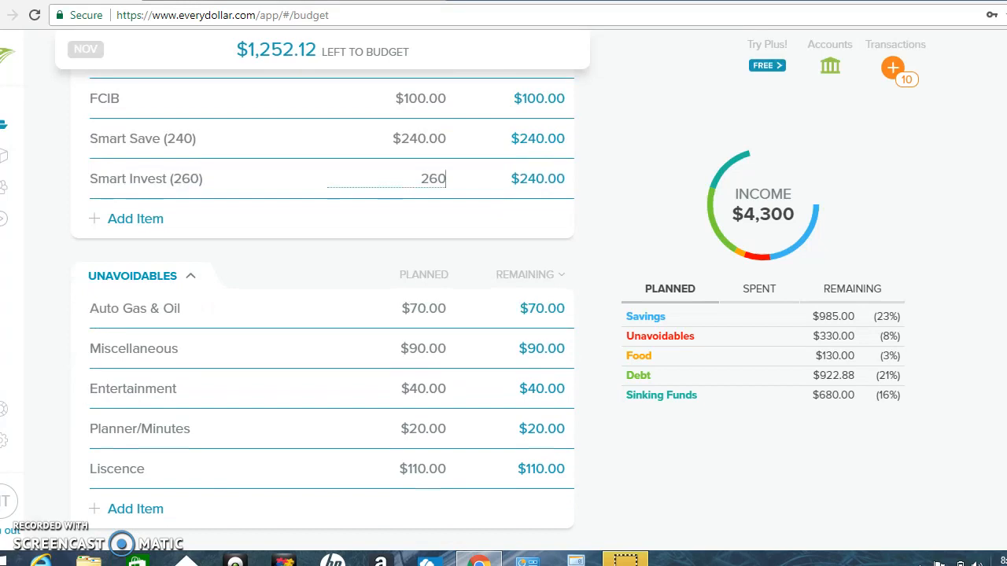
pyautogui.scroll(-1, 316, 294)
pyautogui.press('Tab')
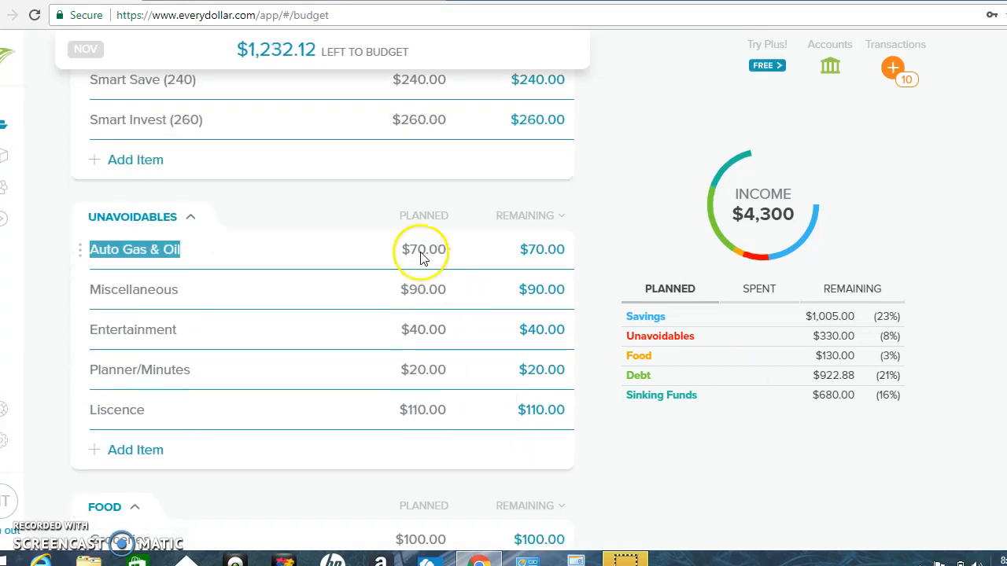
pyautogui.click(415, 296)
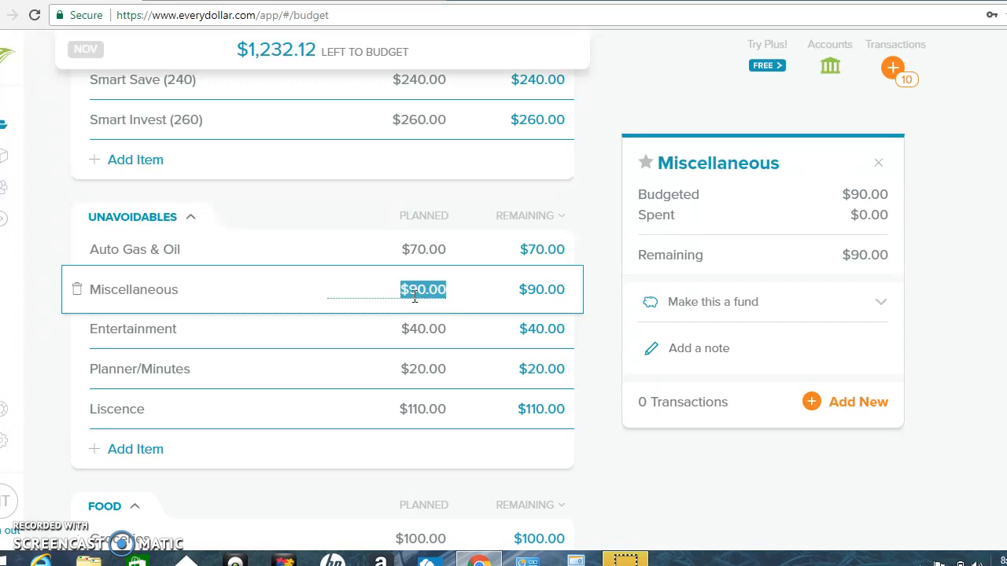
pyautogui.write('50')
pyautogui.click(417, 337)
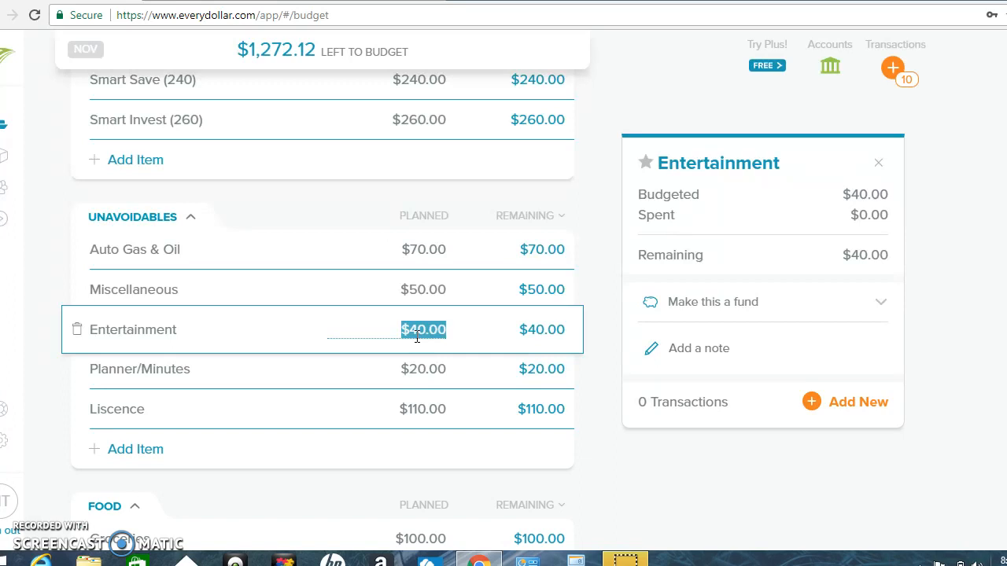
pyautogui.write('65')
pyautogui.click(151, 371)
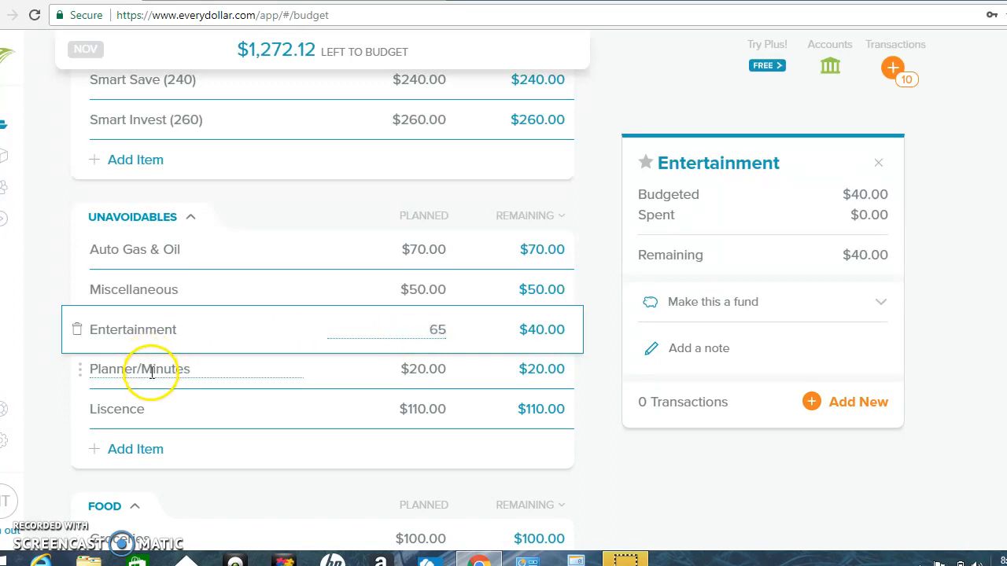
pyautogui.press('Tab')
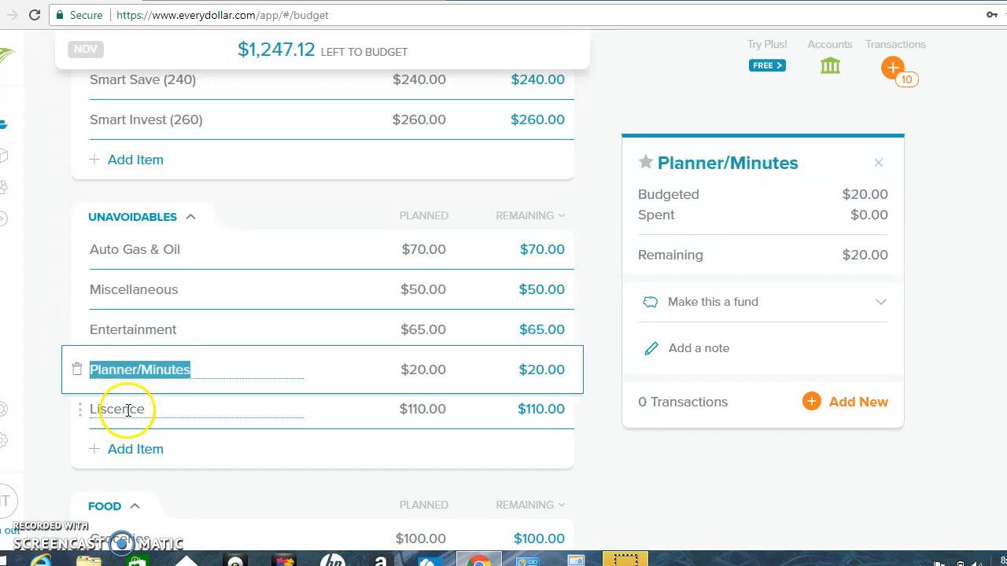
# Add an item named Mums Bday to the Unavoidables group with a planned amount of $200
pyautogui.click(124, 454)
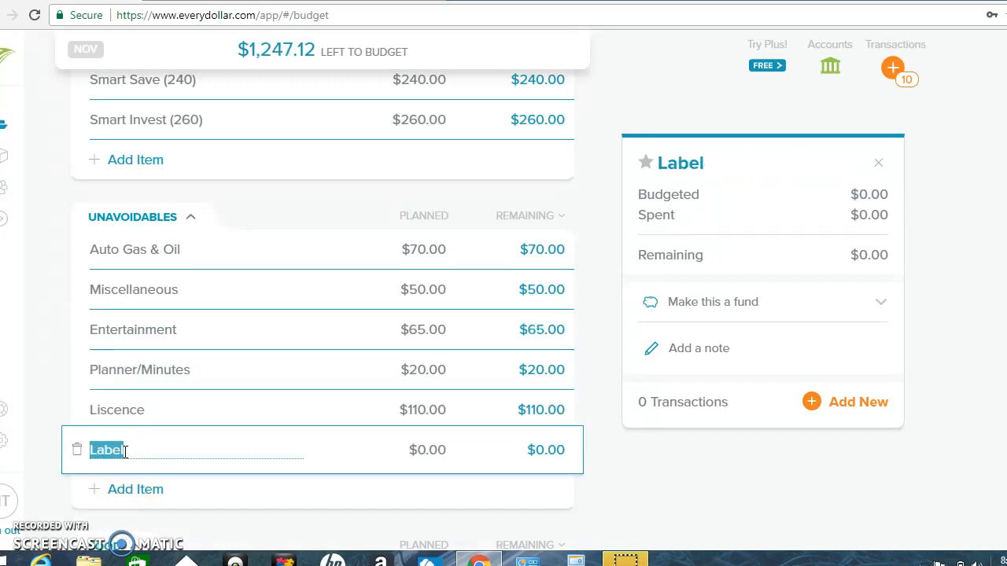
pyautogui.write('Mum')
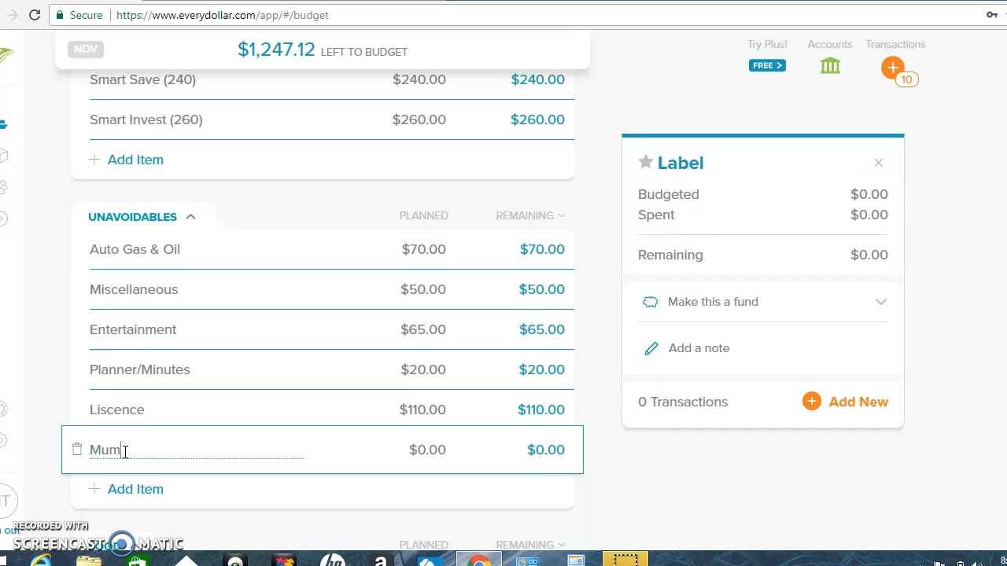
pyautogui.write('s Bday')
pyautogui.click(427, 449)
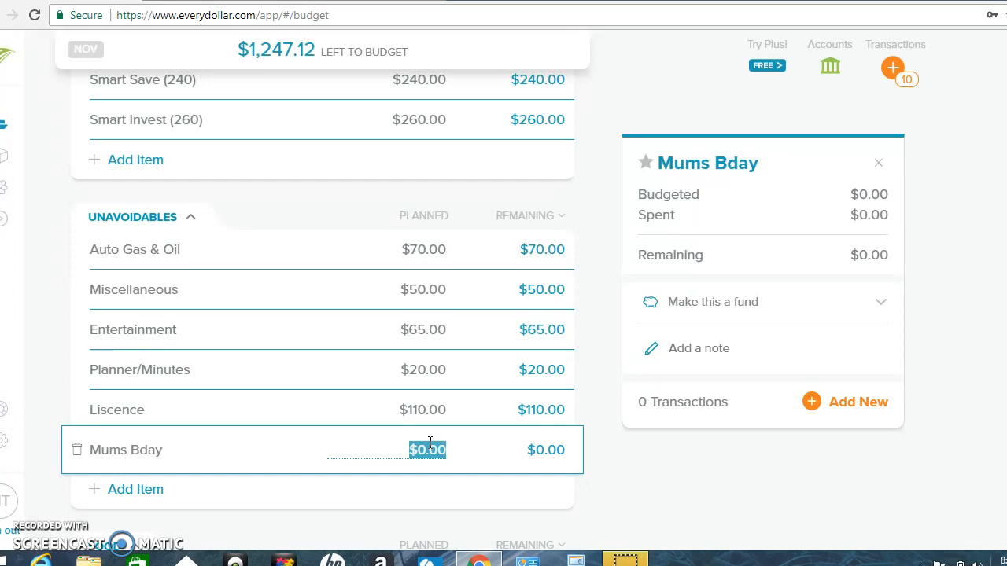
pyautogui.write('200')
# Set the planned amount of the Liscence item to $20
pyautogui.click(441, 405)
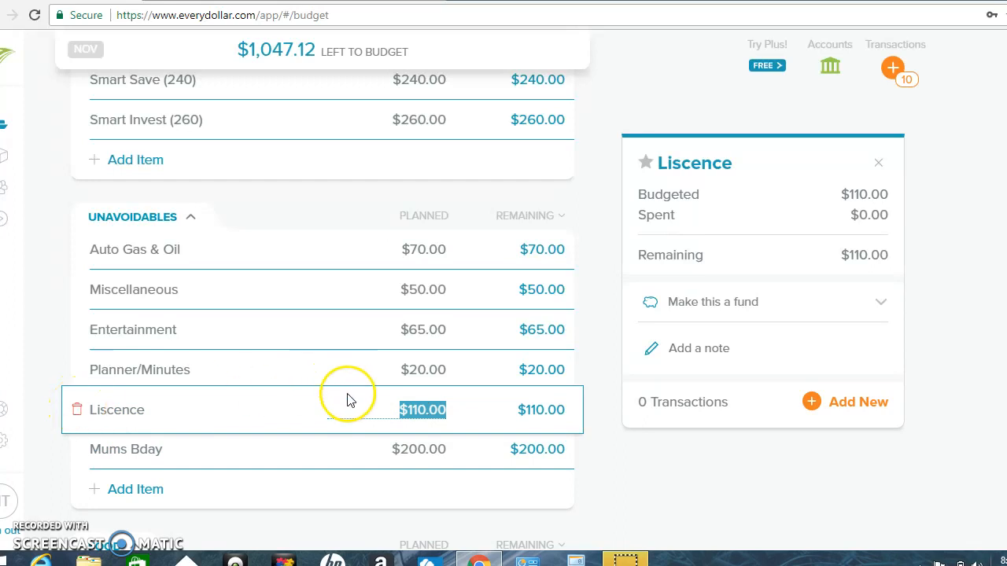
pyautogui.click(400, 410)
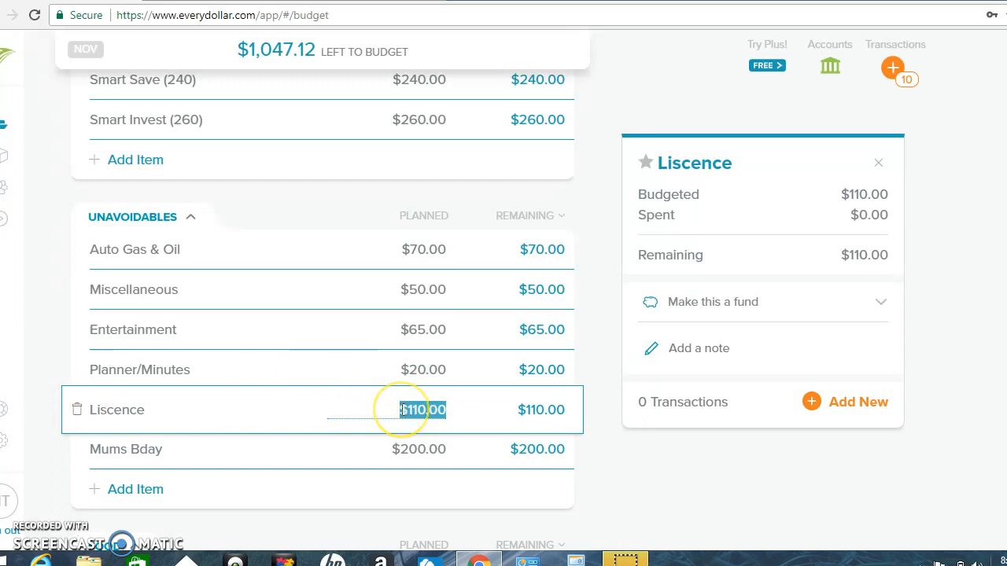
pyautogui.press('Delete')
pyautogui.press('Delete')
pyautogui.press('Delete')
pyautogui.press('Delete')
pyautogui.press('Delete')
pyautogui.press('Delete')
pyautogui.press('Delete')
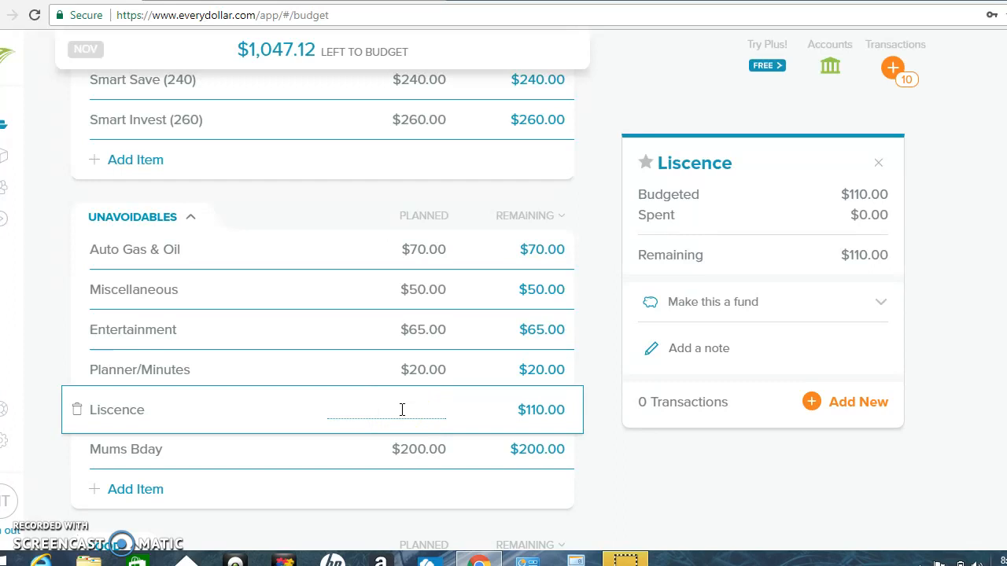
pyautogui.write('20')
# Track a $10 expense for Planner/Minutes dated 11/03/17
pyautogui.click(422, 369)
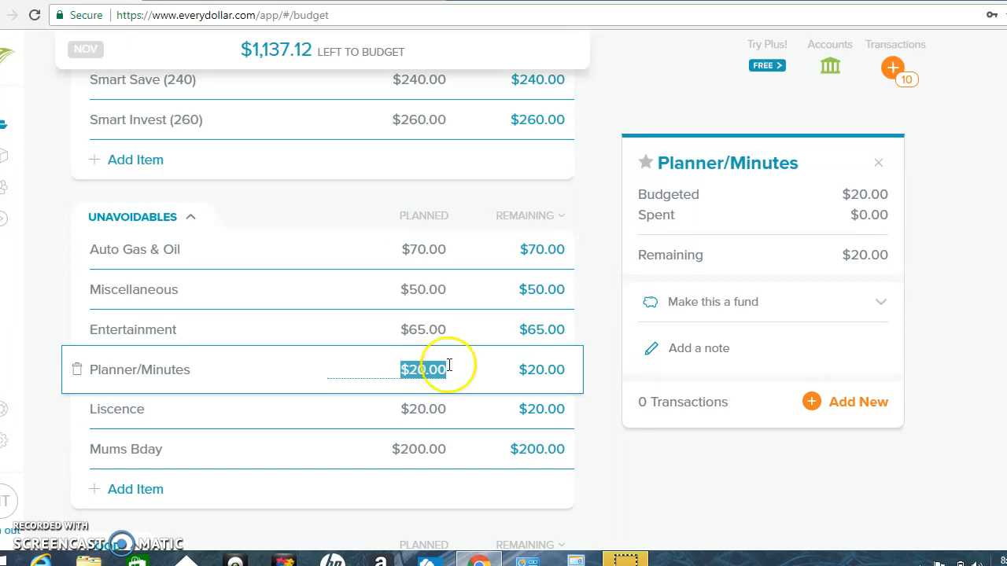
pyautogui.click(841, 406)
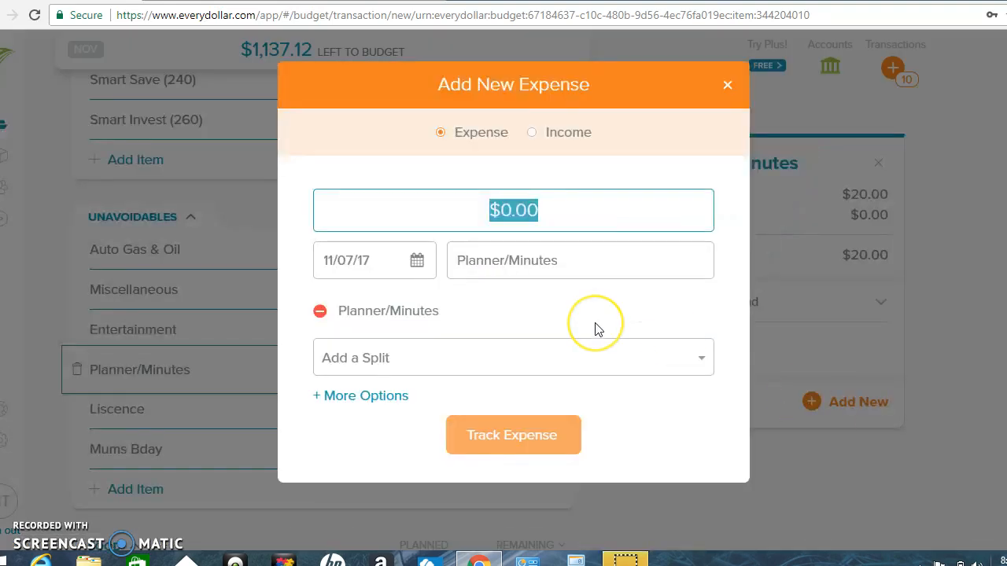
pyautogui.write('10')
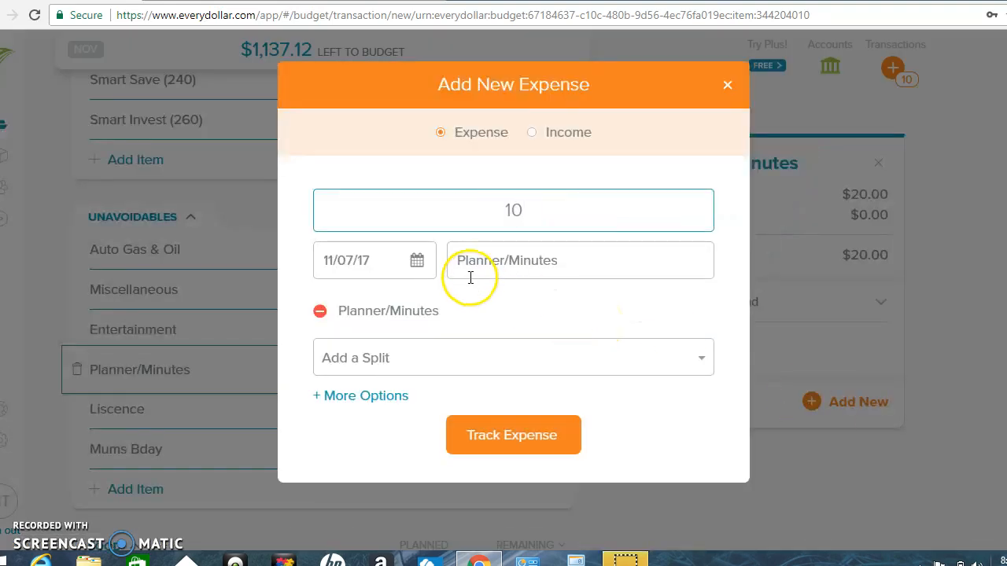
pyautogui.click(417, 266)
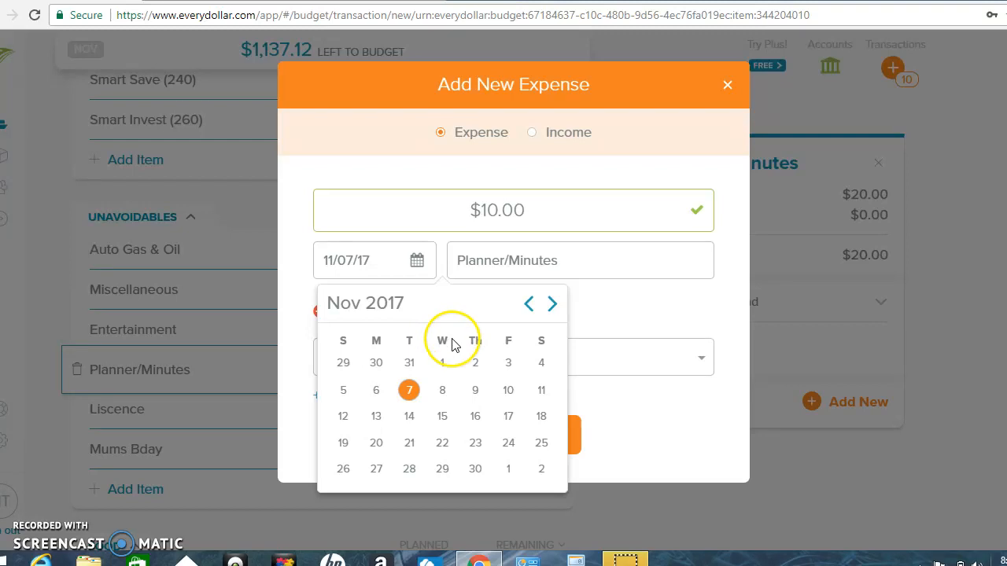
pyautogui.click(509, 370)
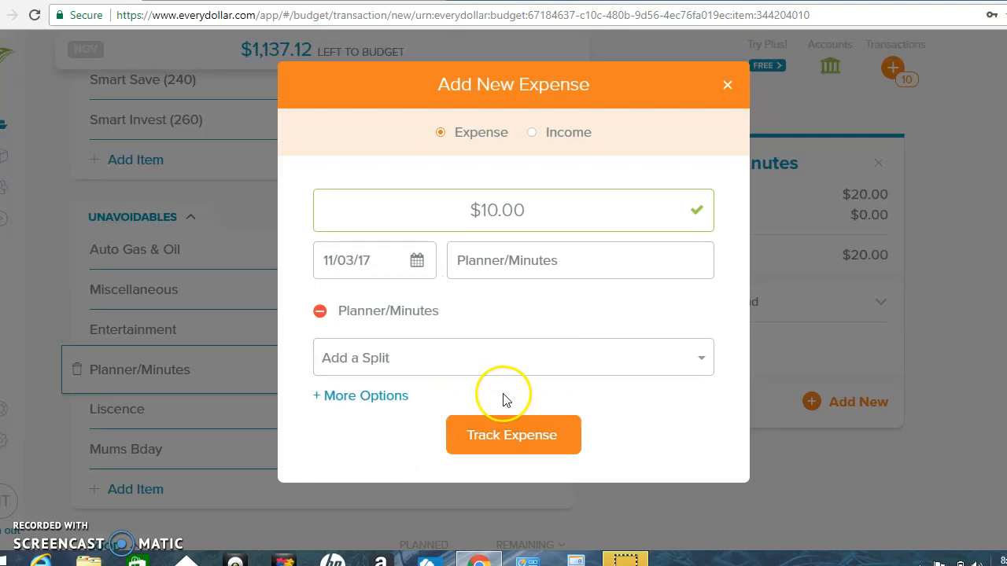
pyautogui.click(512, 438)
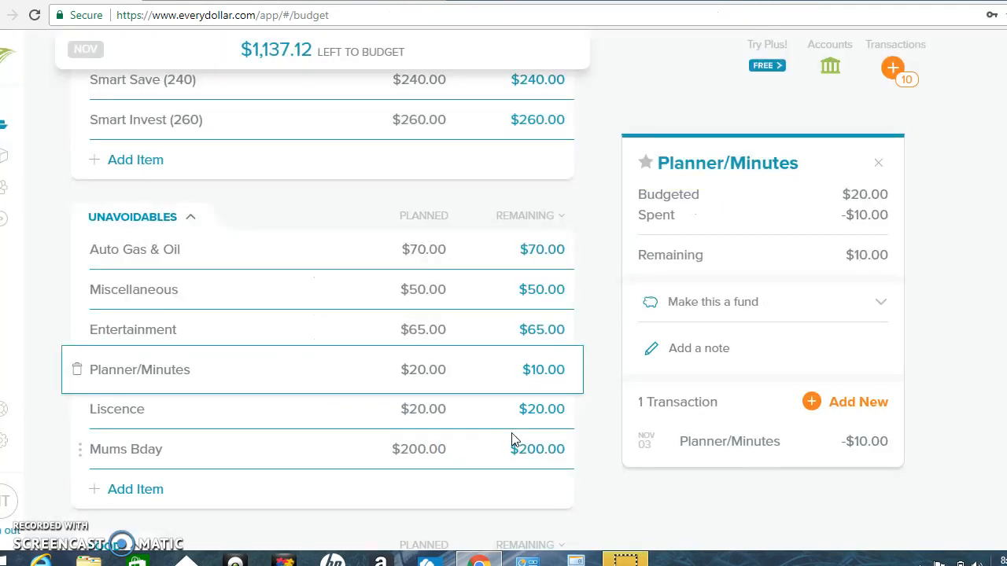
# Set the planned amount of Planner/Minutes to $300
pyautogui.click(438, 369)
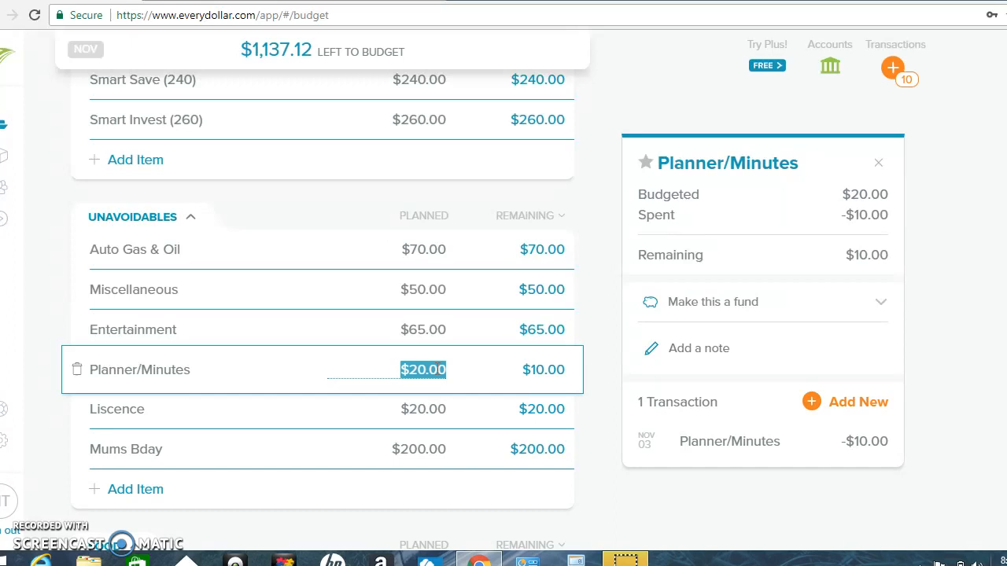
pyautogui.write('300')
pyautogui.click(329, 275)
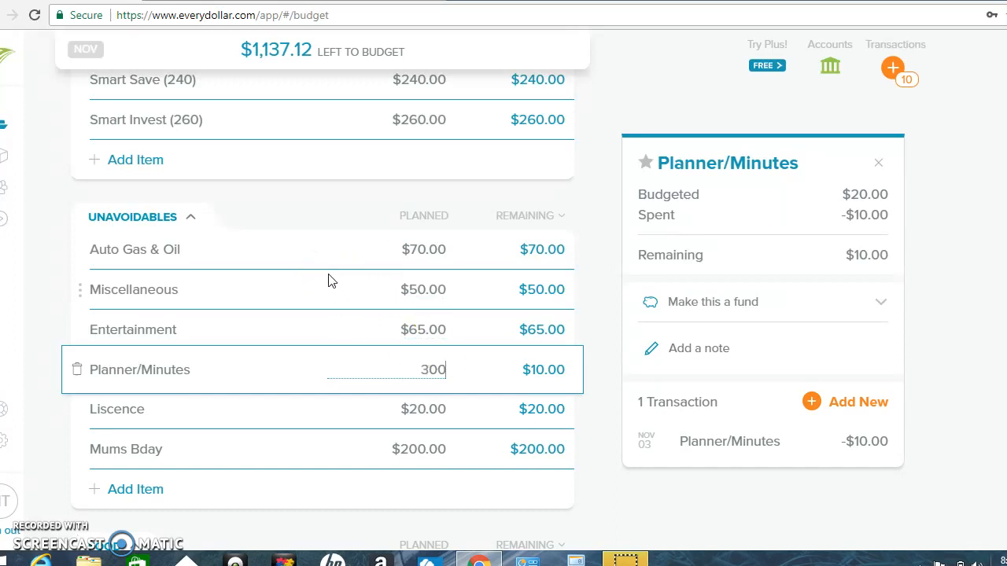
pyautogui.click(329, 281)
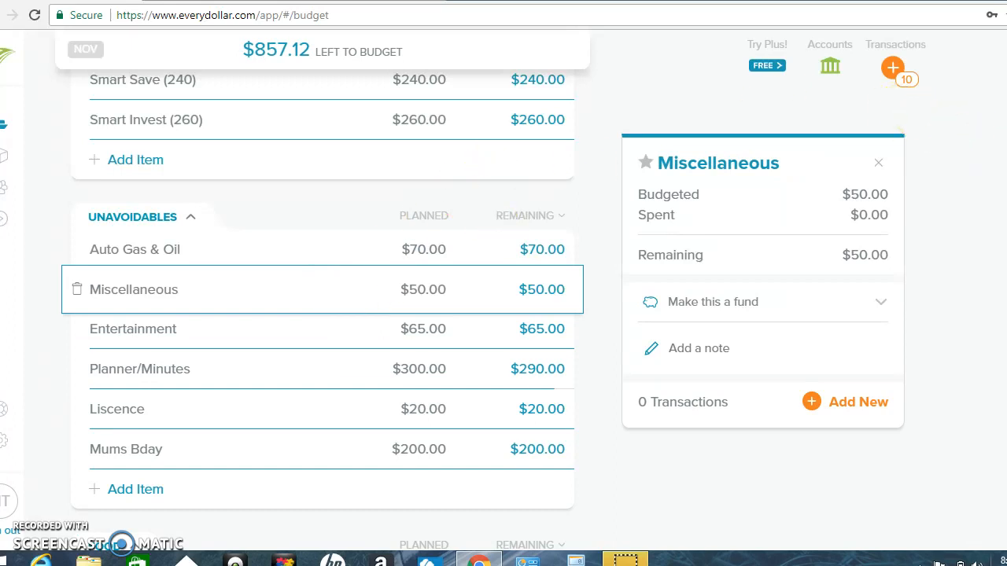
# In the Debt group, set the planned payment for Credit Card 1 to $220 and close its details
pyautogui.scroll(-2, 323, 299)
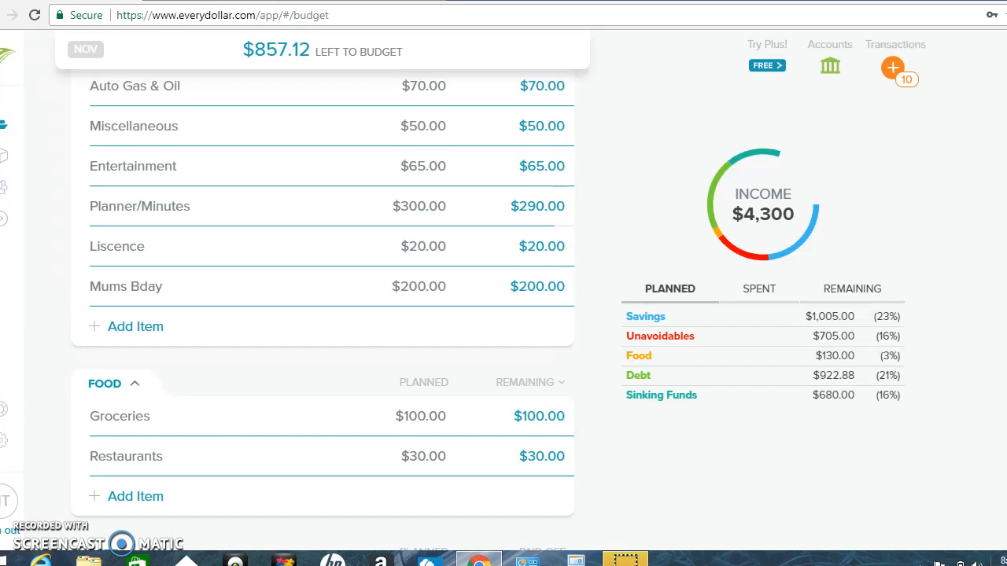
pyautogui.scroll(-2, 323, 314)
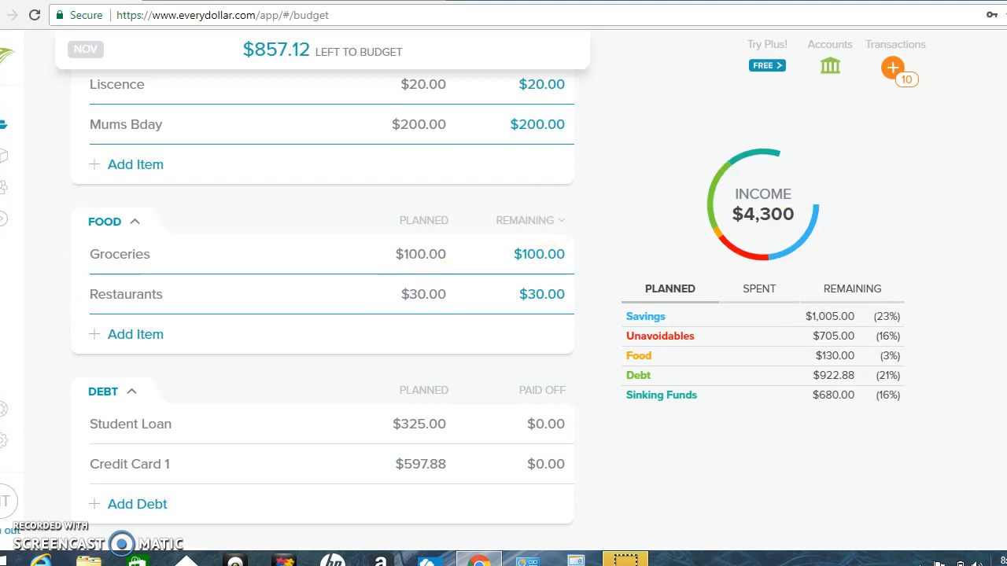
pyautogui.scroll(-3, 322, 307)
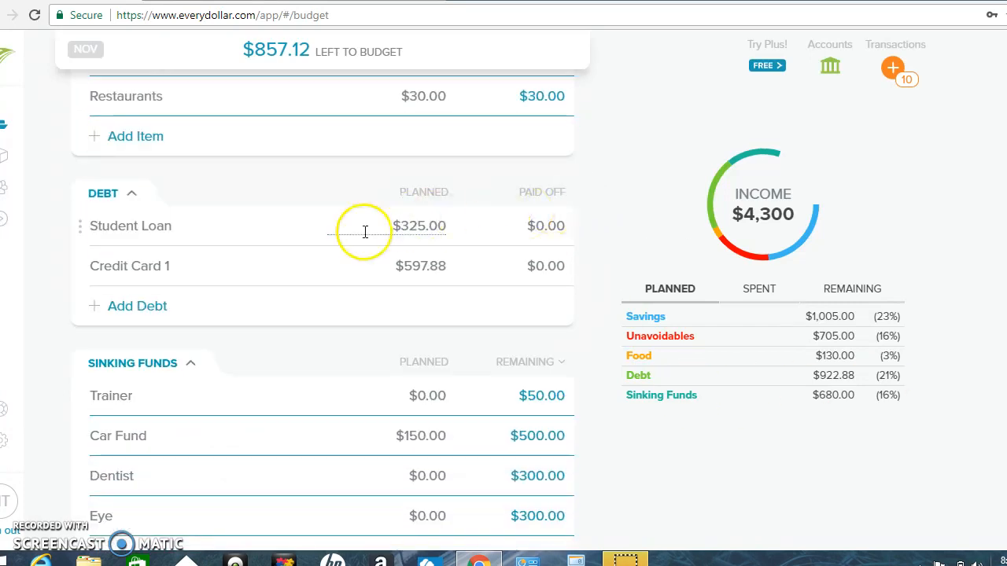
pyautogui.click(390, 225)
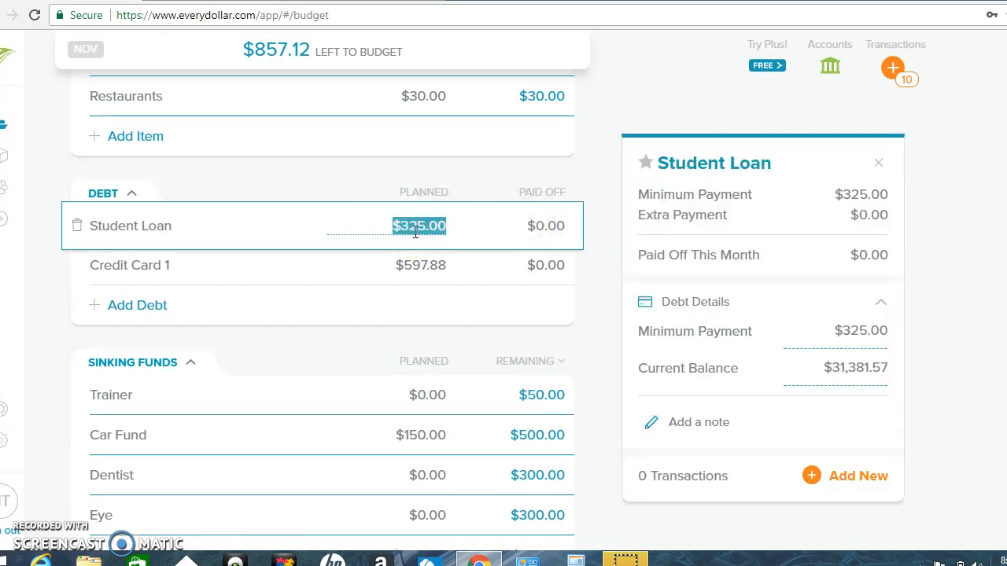
pyautogui.click(410, 266)
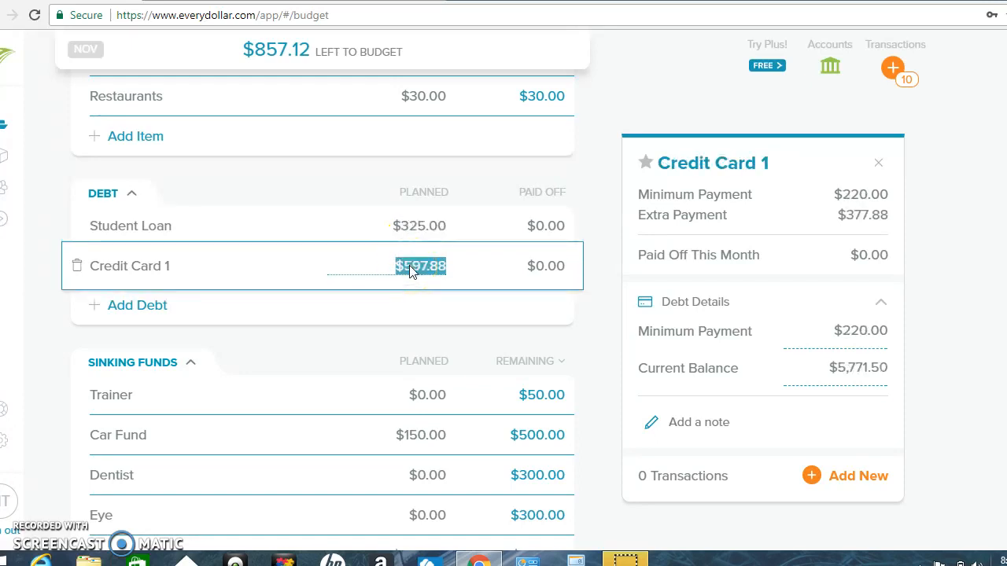
pyautogui.write('220')
pyautogui.click(503, 190)
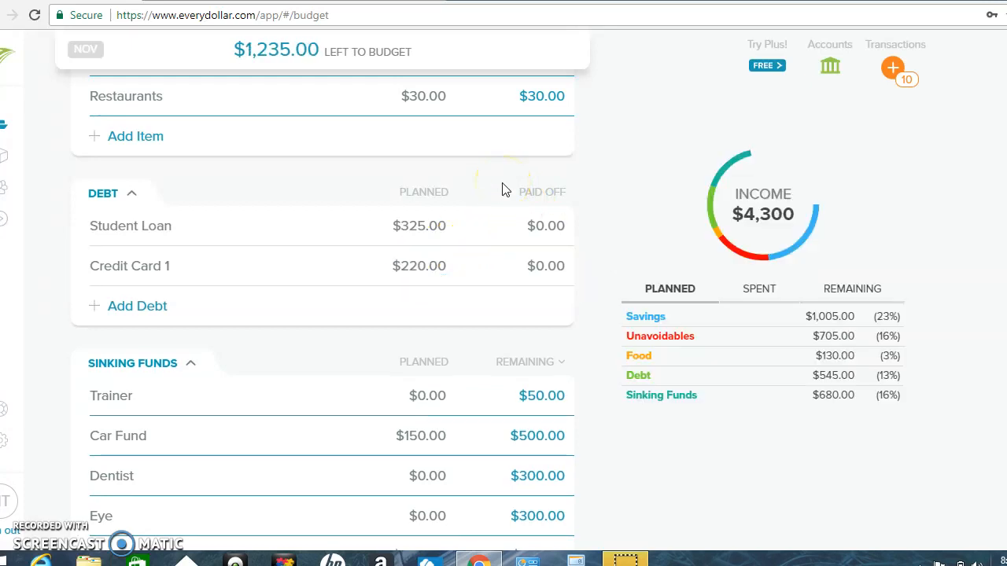
pyautogui.click(420, 268)
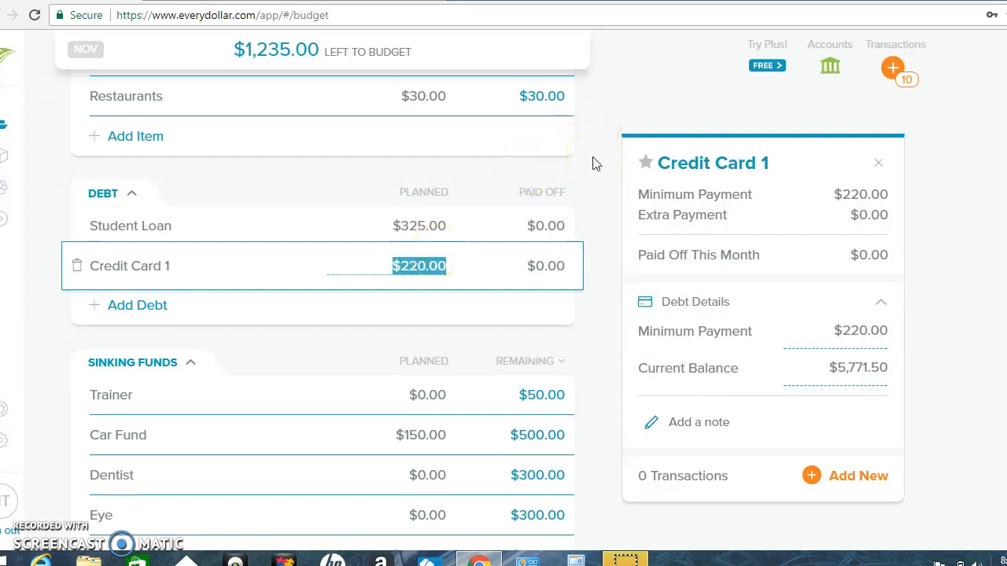
pyautogui.click(768, 174)
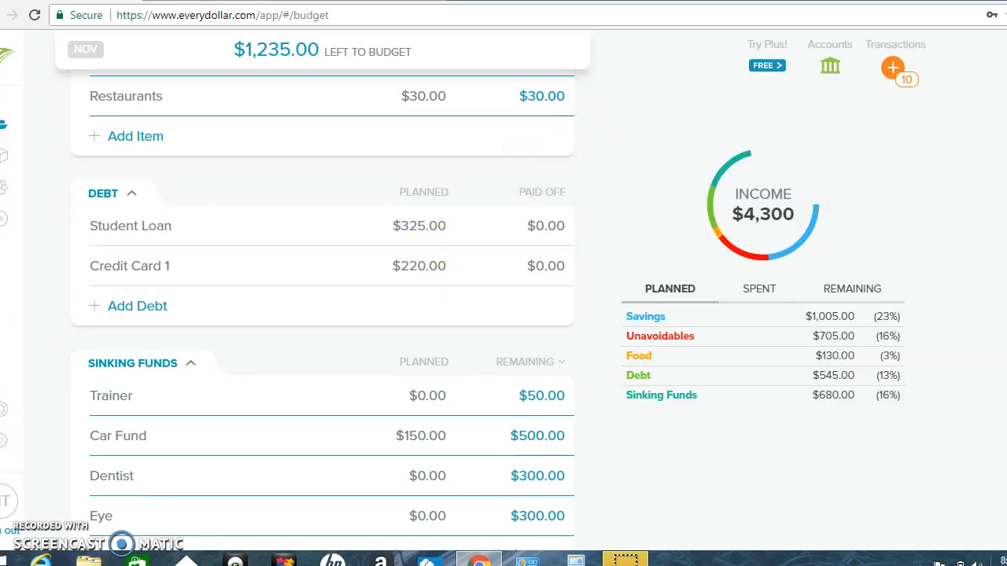
# In the Sinking Funds group, set the planned amount of Car Fund to $0
pyautogui.scroll(-1, 322, 315)
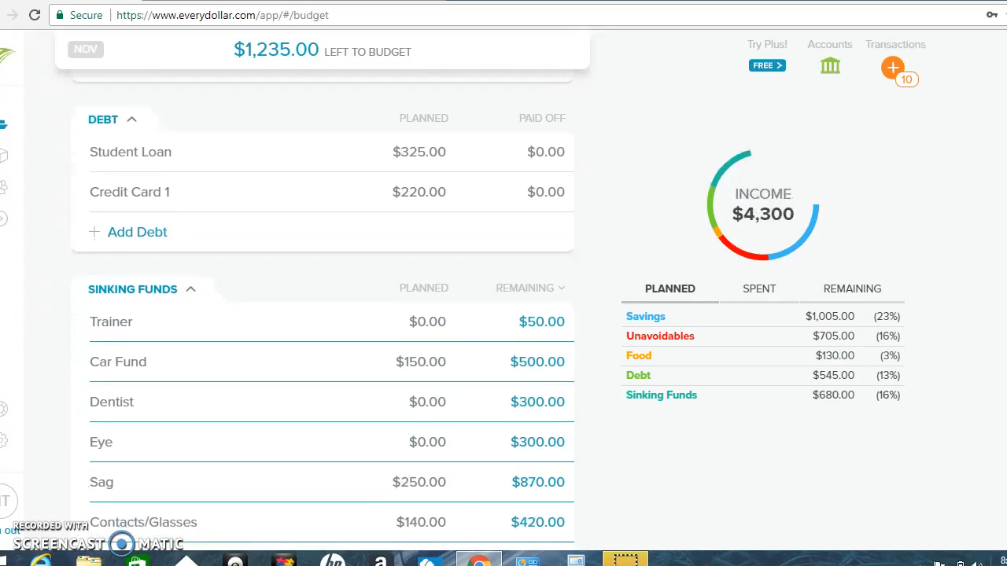
pyautogui.scroll(-2, 322, 315)
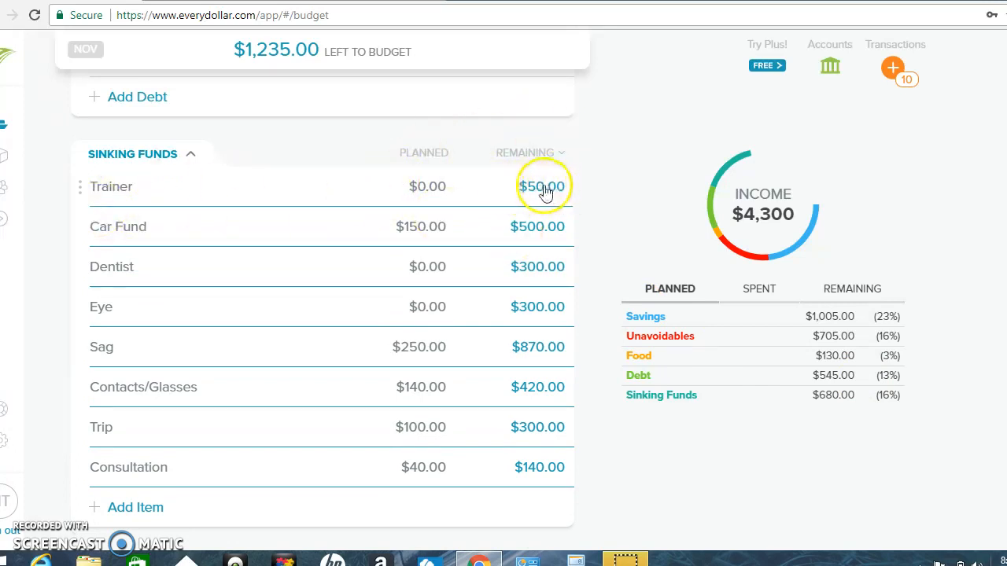
pyautogui.click(425, 227)
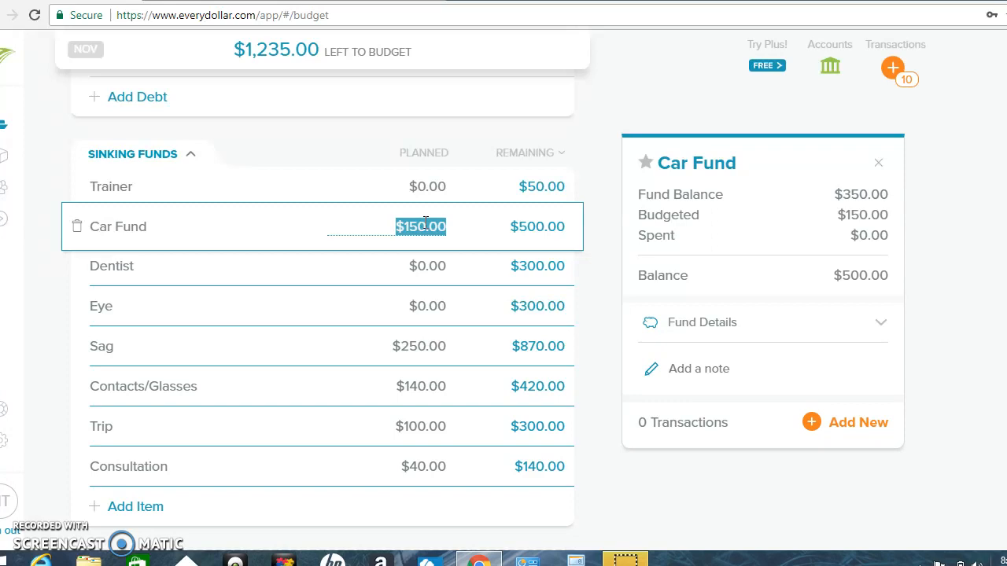
pyautogui.write('0')
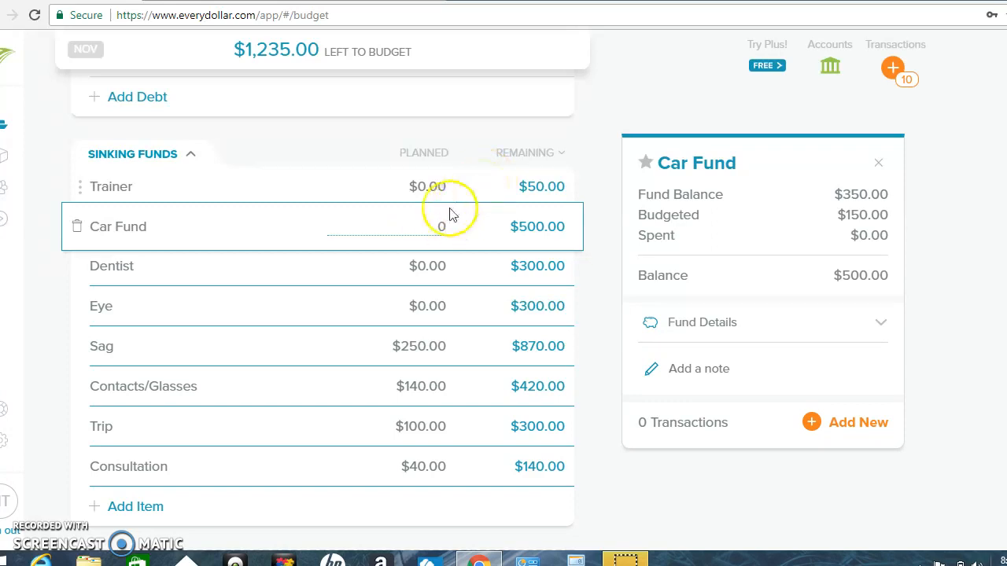
pyautogui.click(488, 203)
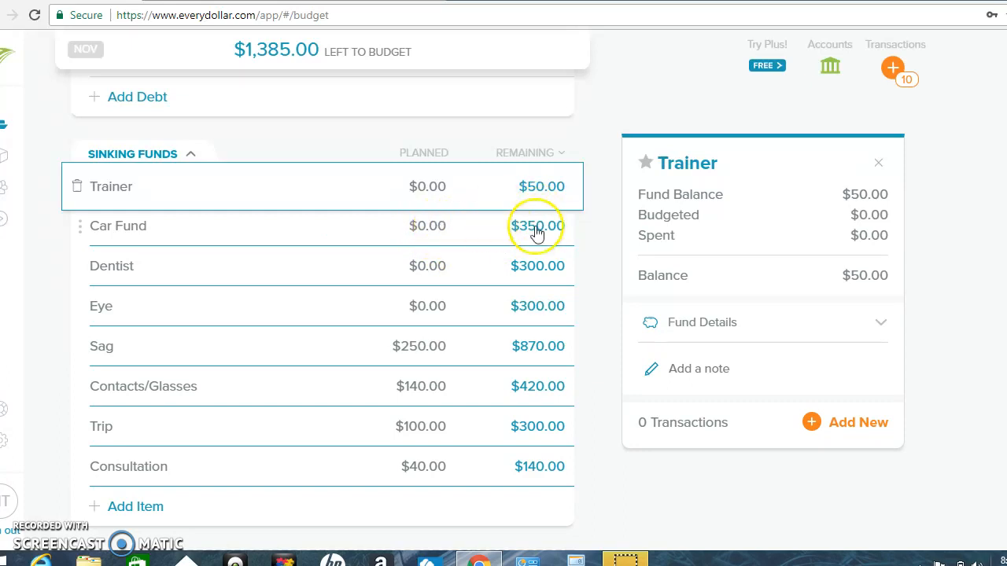
pyautogui.click(861, 428)
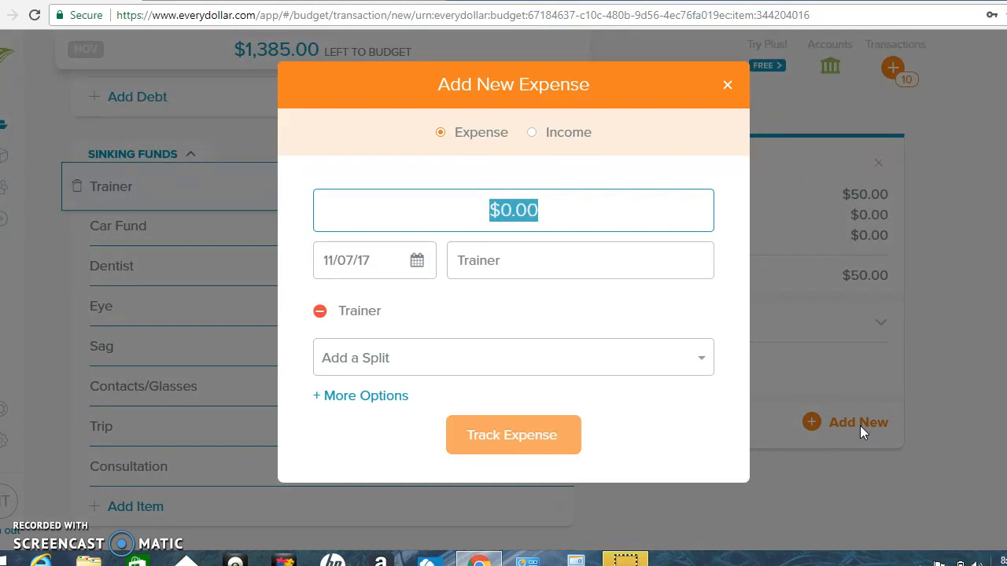
pyautogui.write('245')
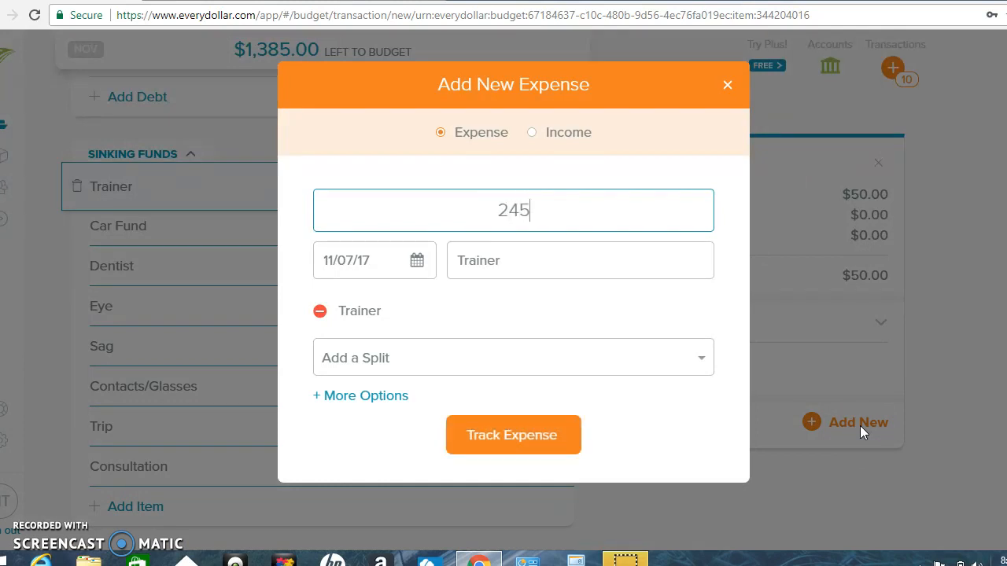
pyautogui.click(728, 86)
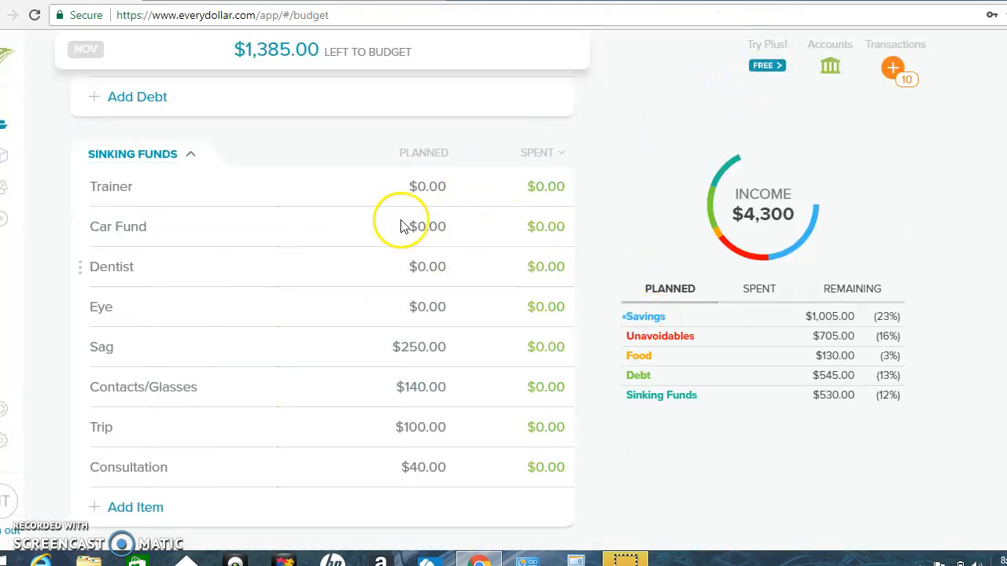
# Track a $245 expense for Car Fund dated 11/07/17
pyautogui.click(195, 233)
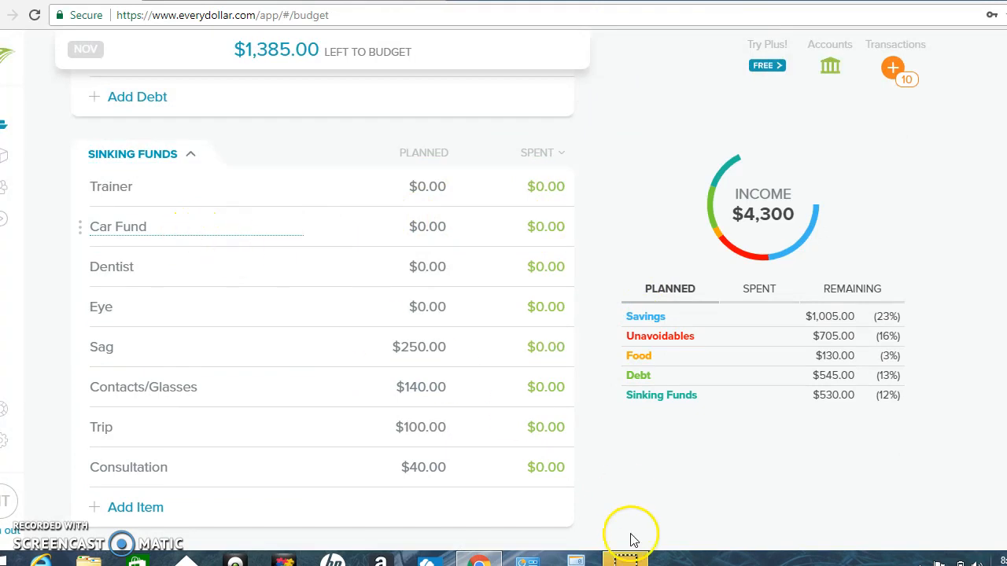
pyautogui.click(837, 433)
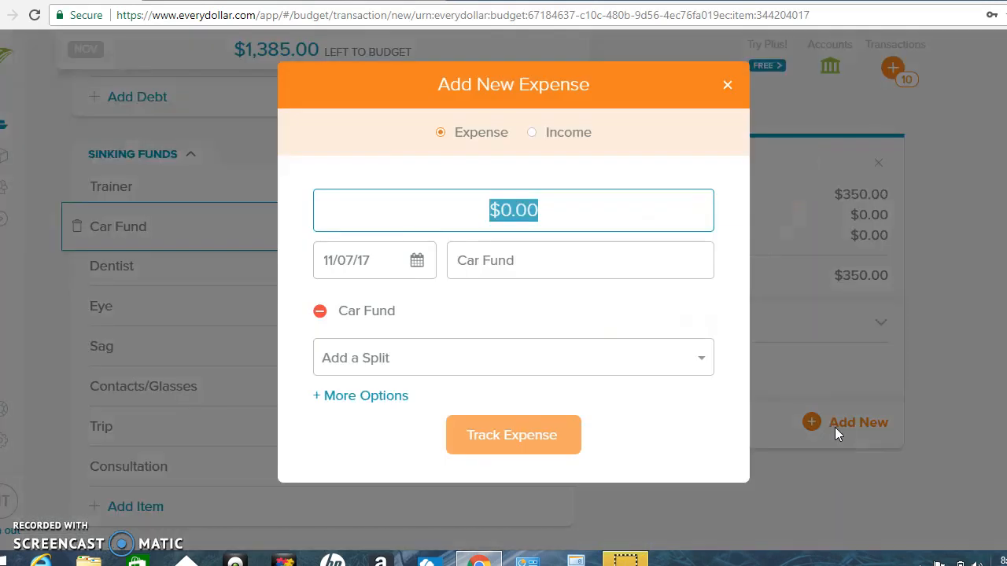
pyautogui.write('245')
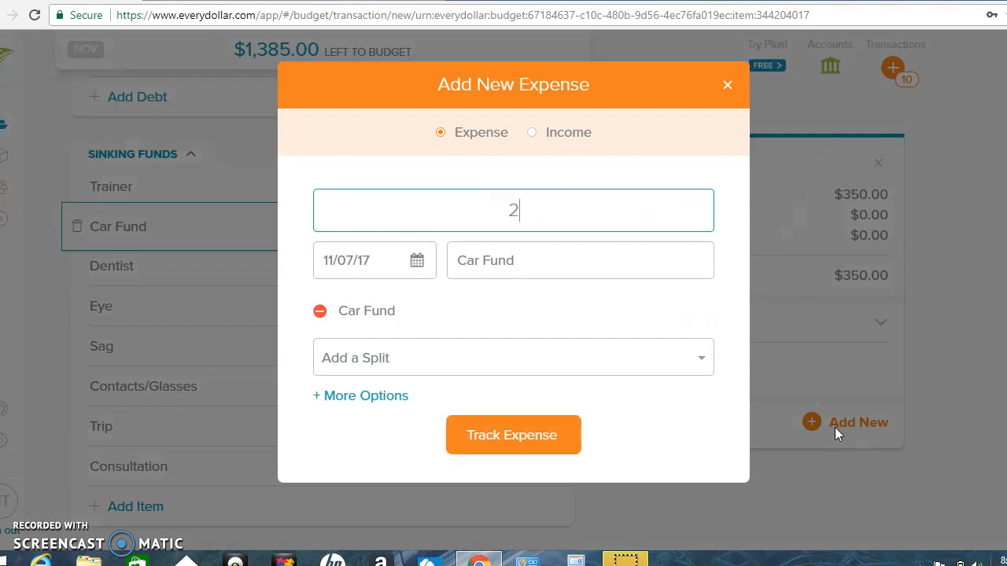
pyautogui.click(539, 442)
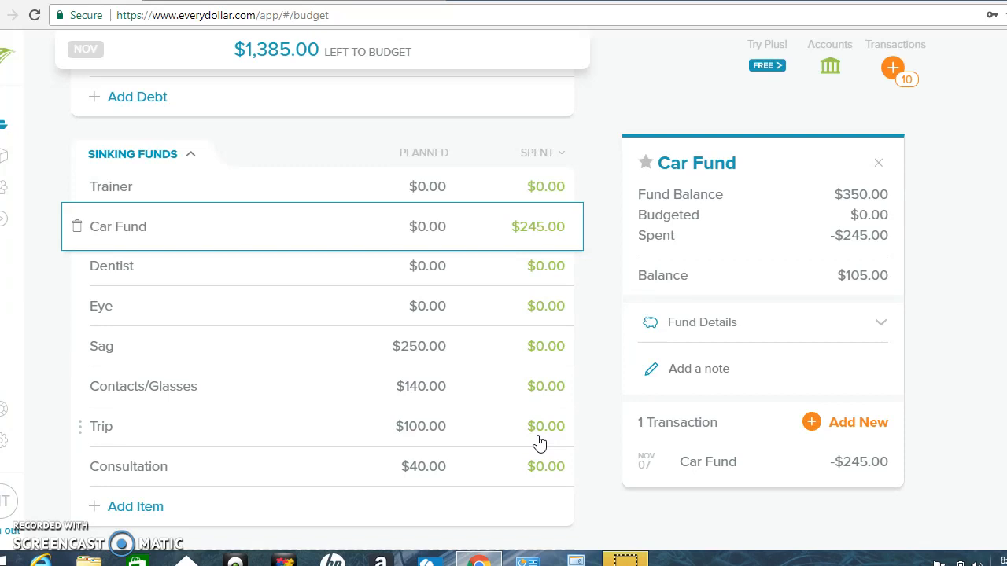
# Show the remaining amounts for the Sinking Funds group and check the Dentist and Eye funds
pyautogui.click(431, 269)
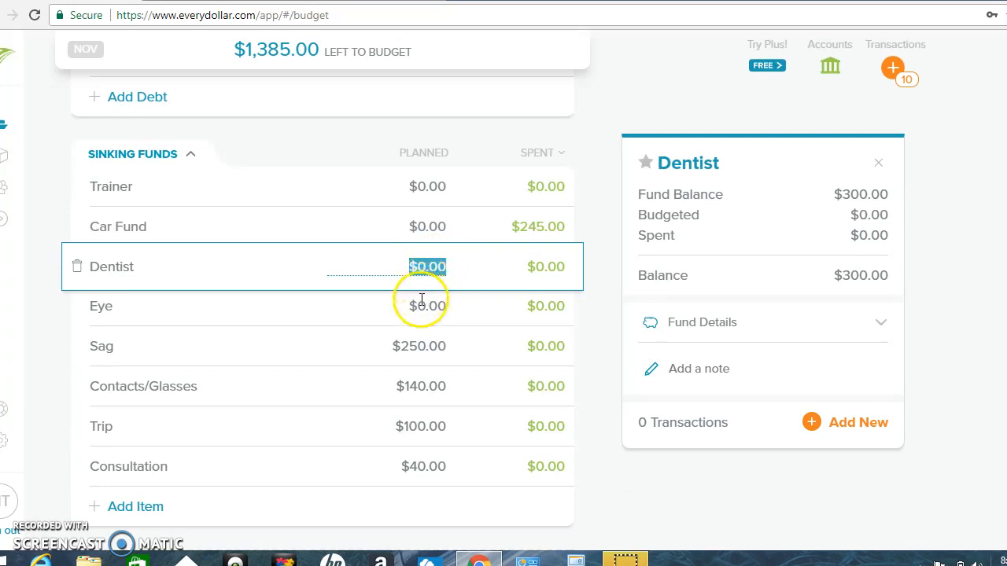
pyautogui.click(554, 233)
pyautogui.doubleClick(546, 269)
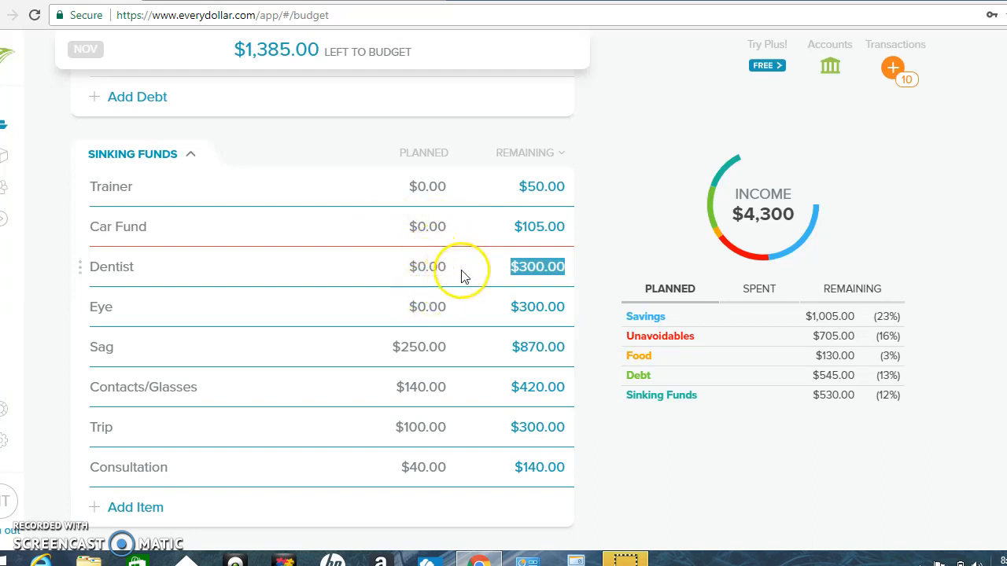
pyautogui.click(422, 313)
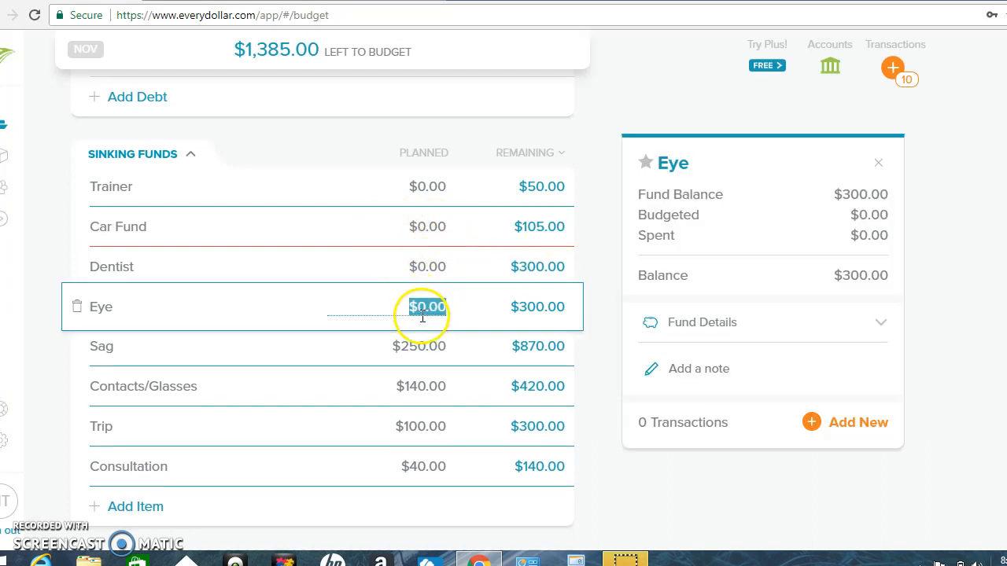
# Set the planned amount of Sag in the Sinking Funds group to $500
pyautogui.click(438, 353)
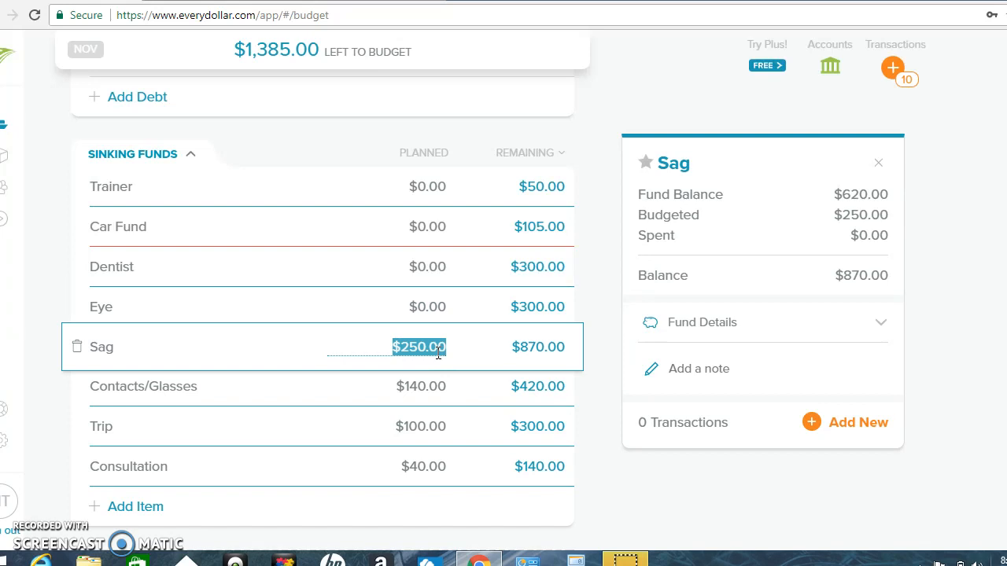
pyautogui.write('500')
pyautogui.click(419, 380)
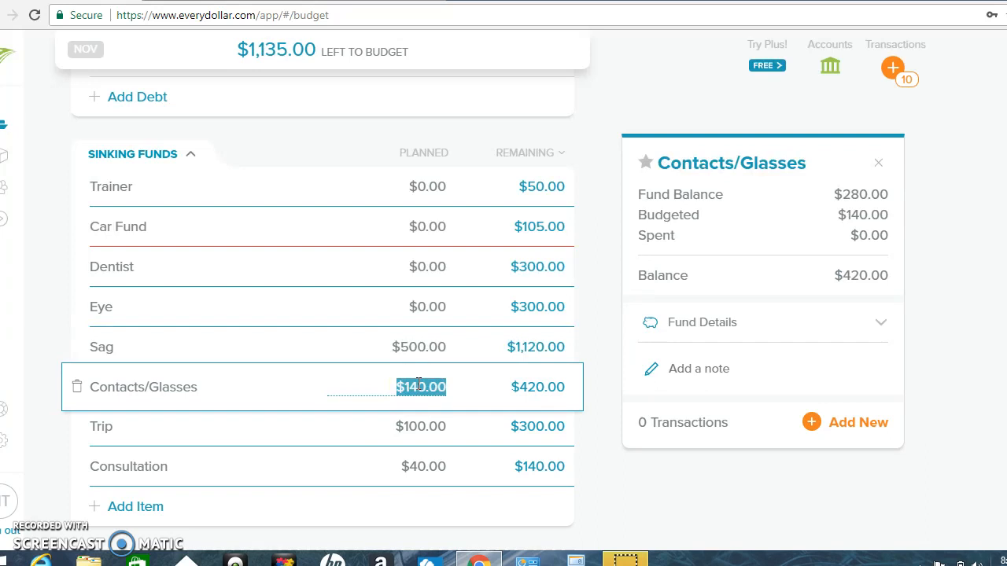
pyautogui.click(420, 382)
pyautogui.click(409, 309)
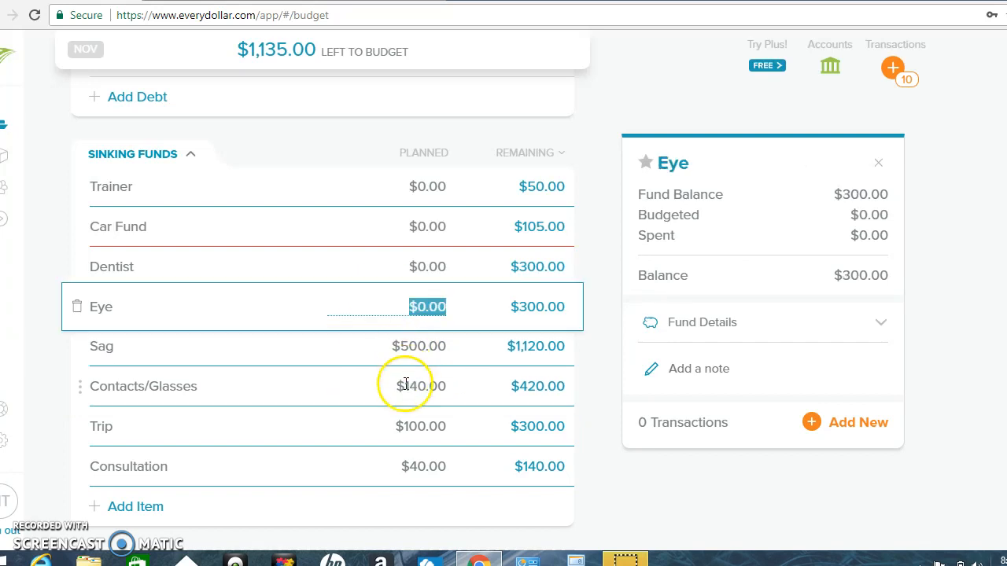
# Replace the planned amount of Contacts/Glasses in the Sinking Funds group with $300
pyautogui.click(406, 387)
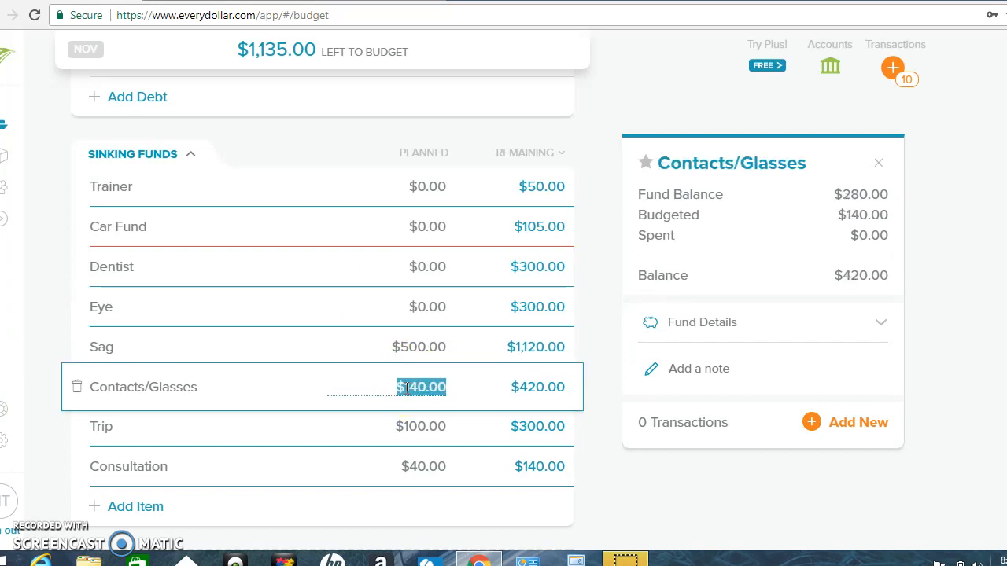
pyautogui.press('BackSpace')
pyautogui.click(412, 382)
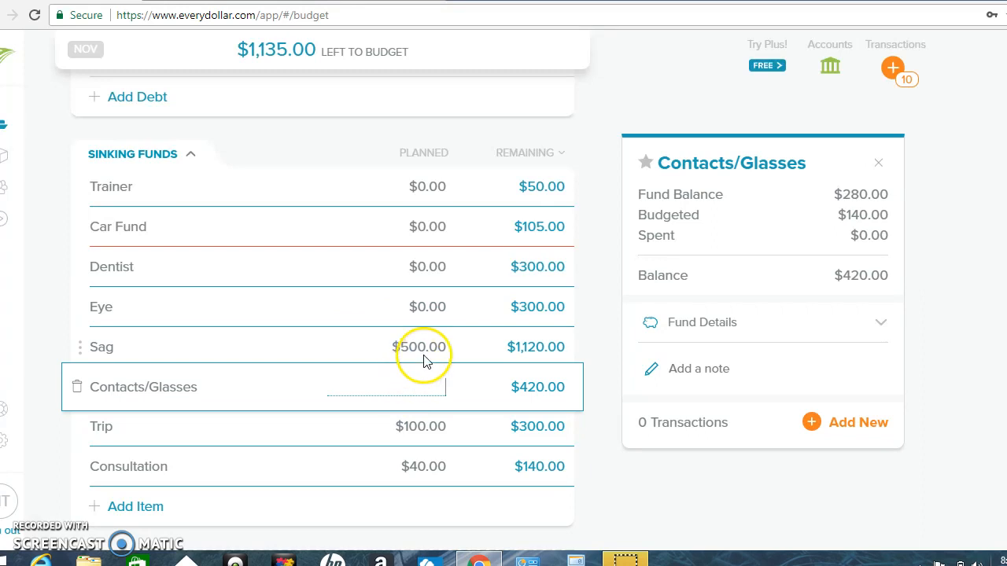
pyautogui.click(425, 354)
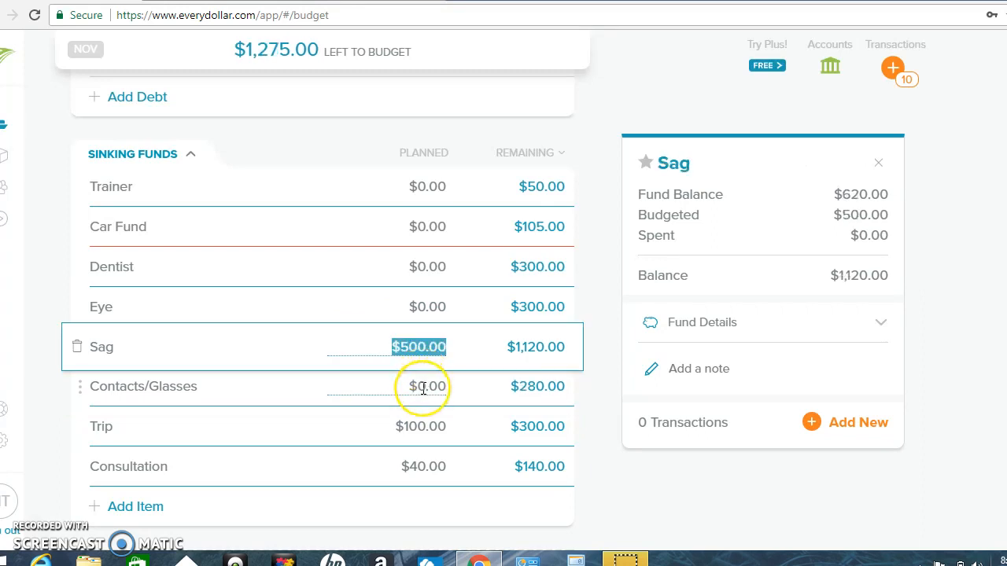
pyautogui.click(423, 387)
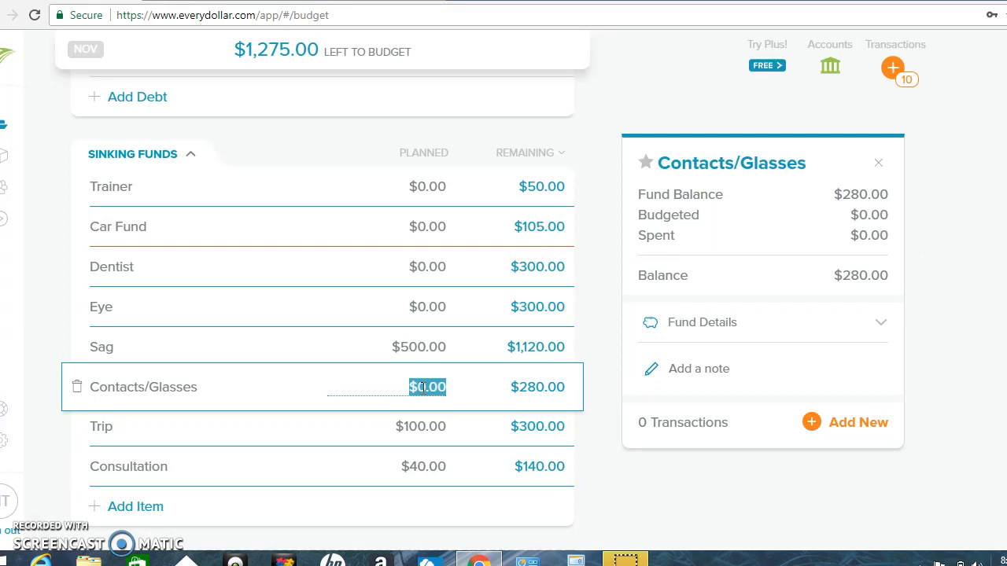
pyautogui.write('300')
pyautogui.click(449, 328)
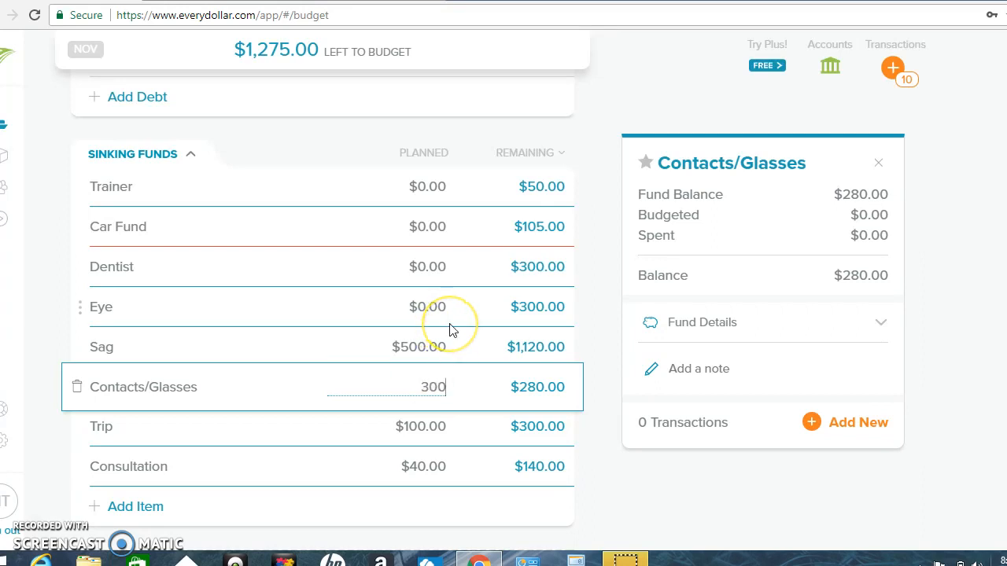
# Set the planned amount of Trip in the Sinking Funds group to $200
pyautogui.click(414, 427)
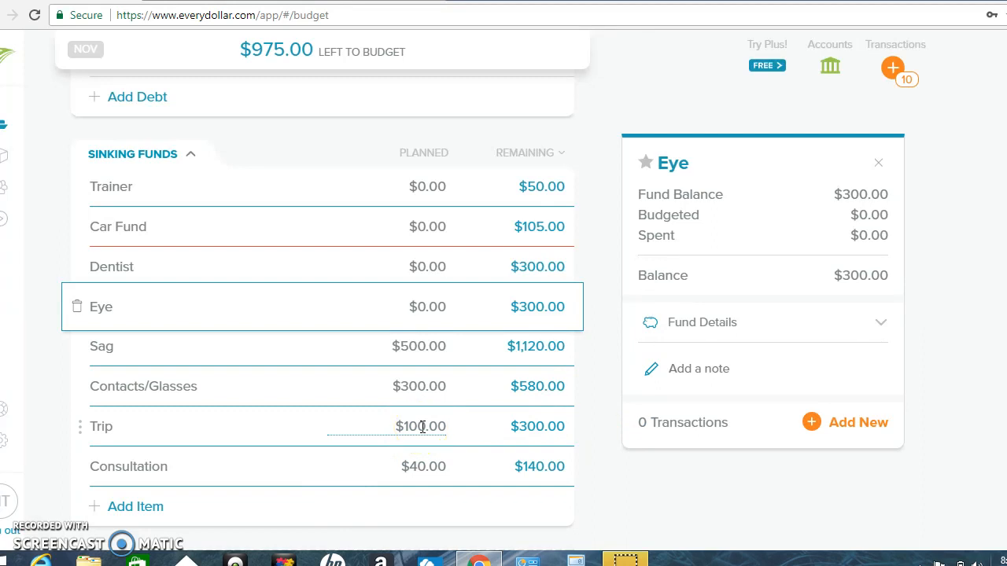
pyautogui.click(422, 427)
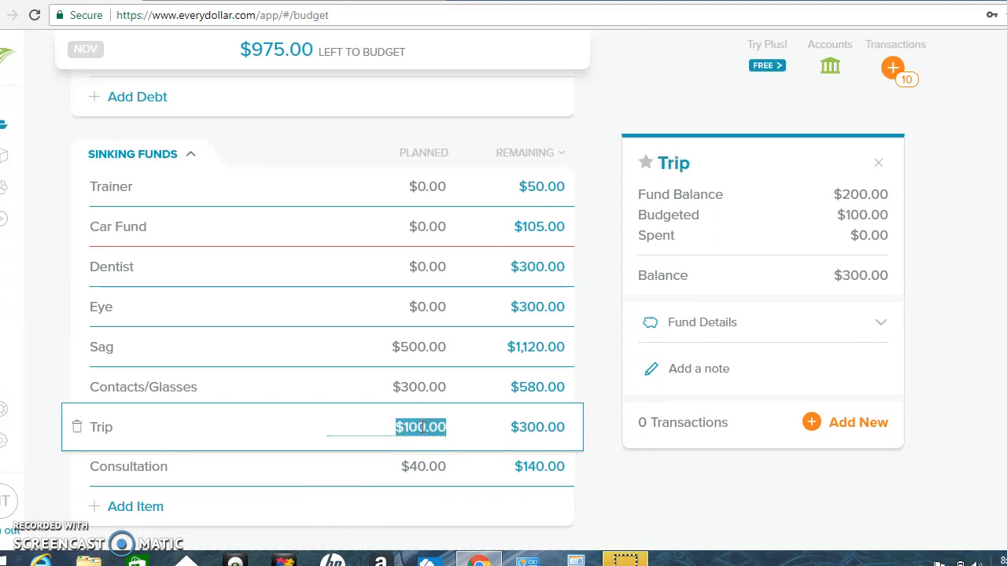
pyautogui.write('200')
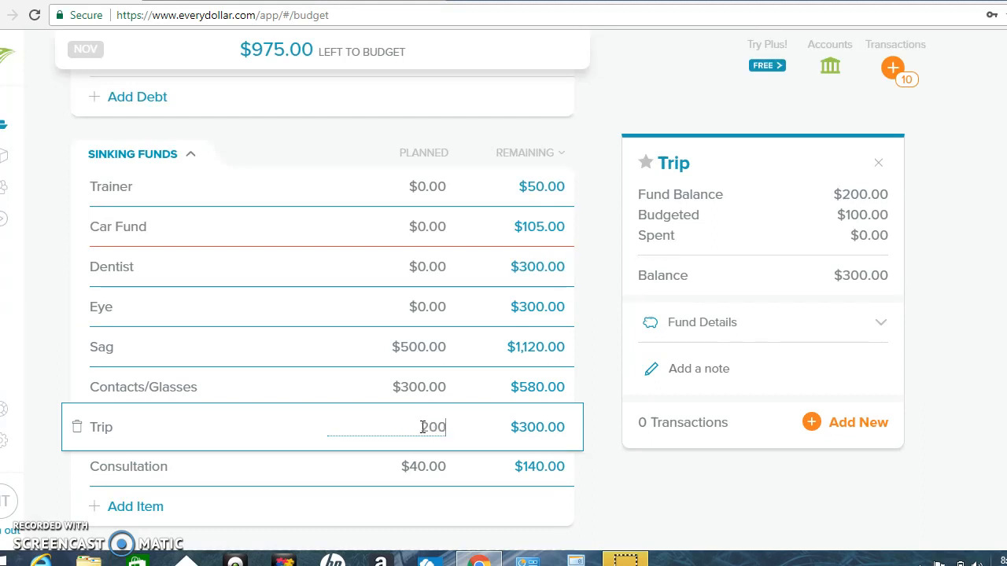
pyautogui.click(462, 405)
pyautogui.click(520, 464)
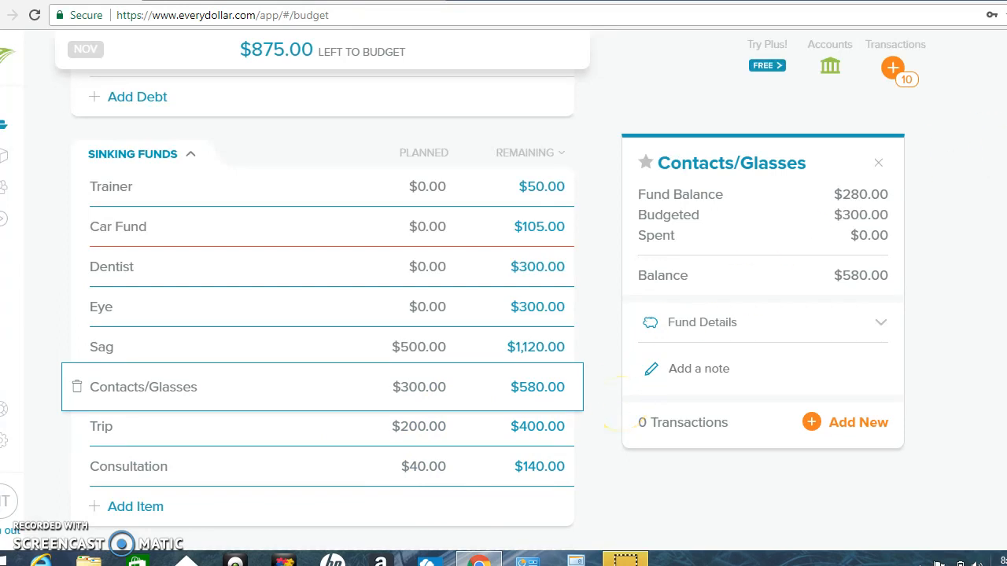
# In the Unavoidables group, set the planned amount of Entertainment to $200 and close the item details
pyautogui.scroll(10, 323, 314)
pyautogui.scroll(3, 323, 315)
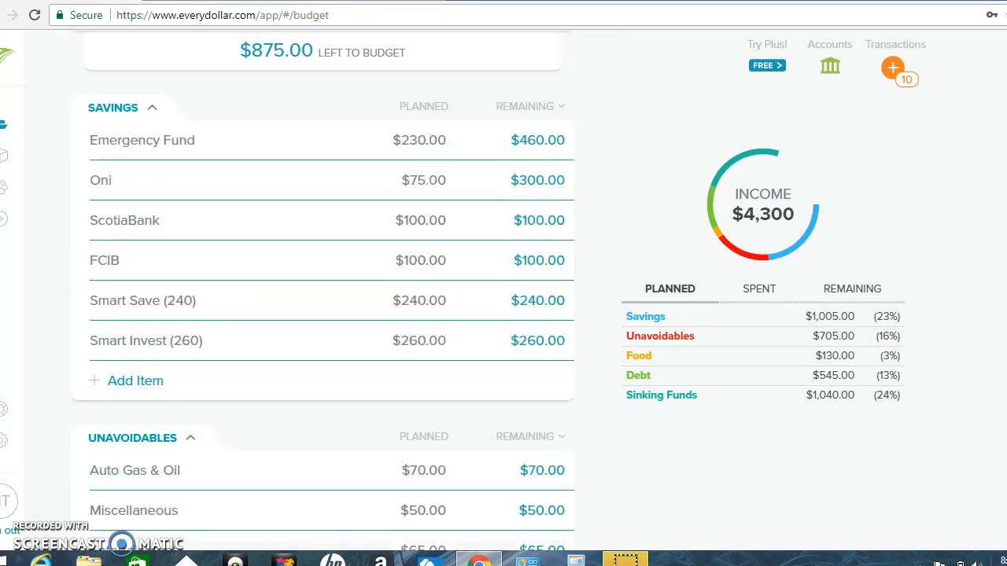
pyautogui.scroll(-3, 323, 314)
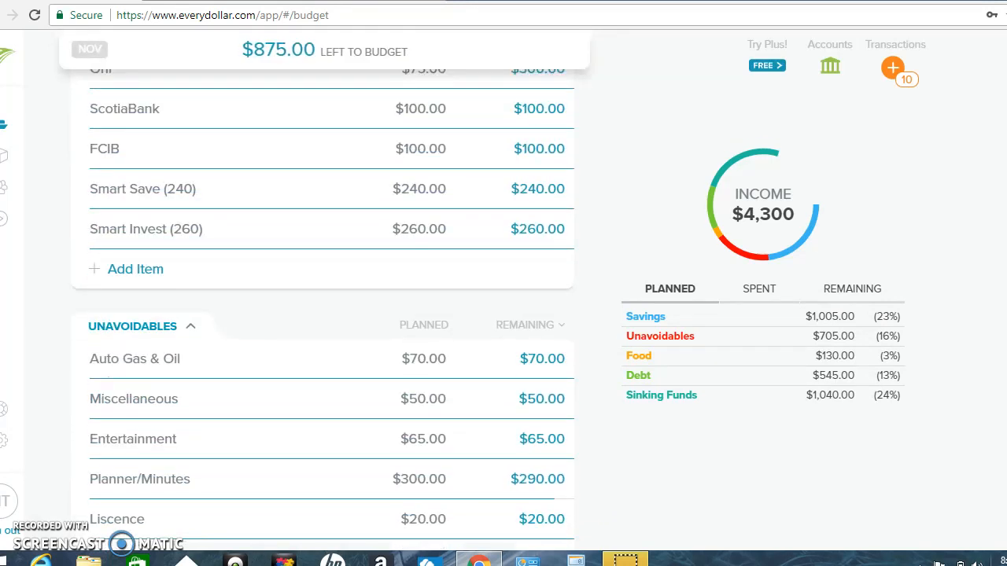
pyautogui.scroll(-4, 322, 314)
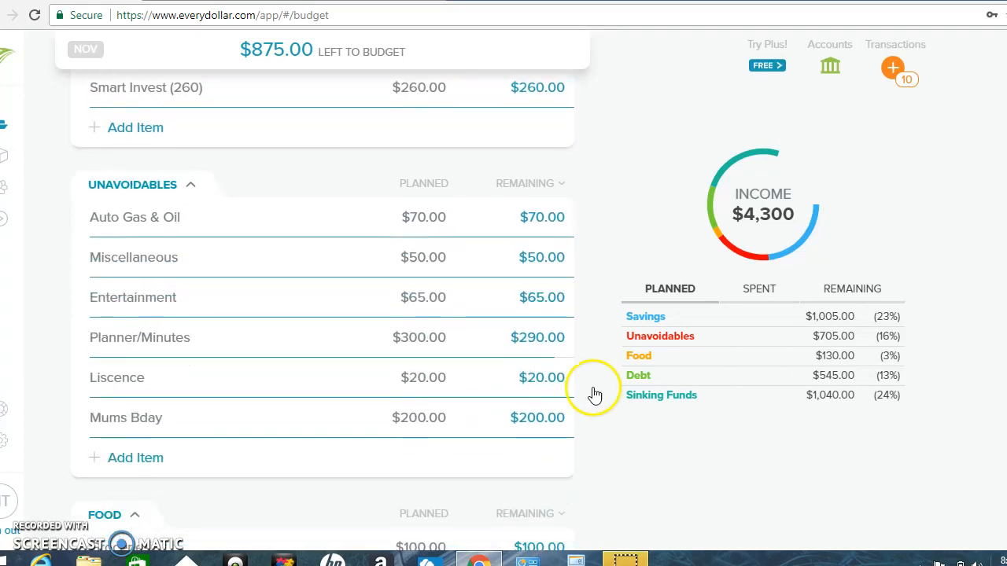
pyautogui.click(422, 295)
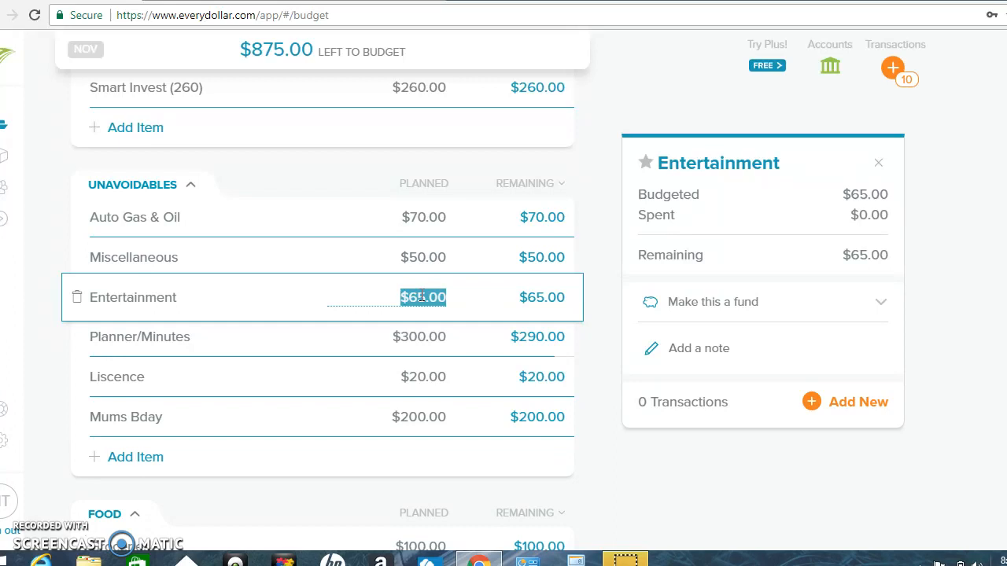
pyautogui.write('200')
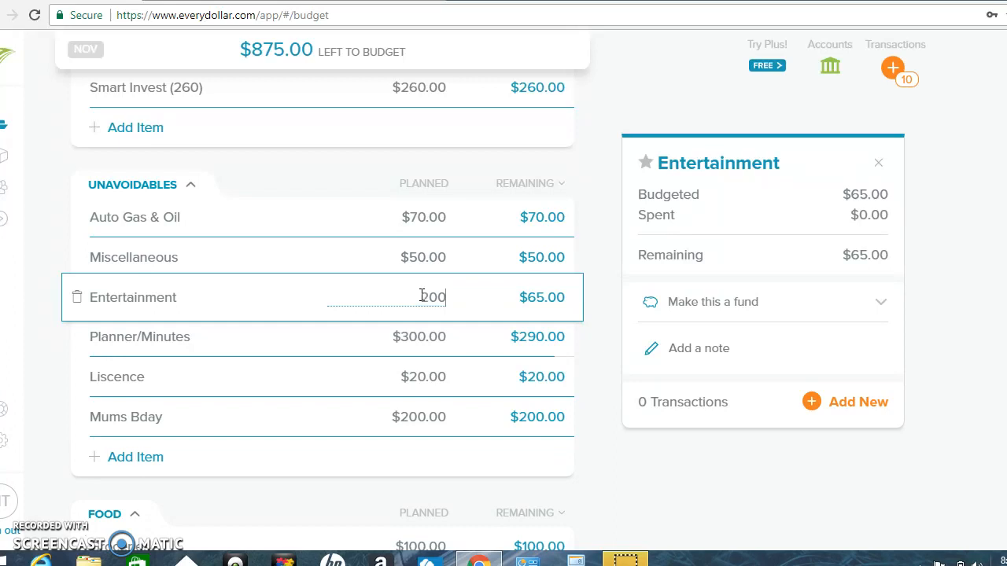
pyautogui.click(474, 266)
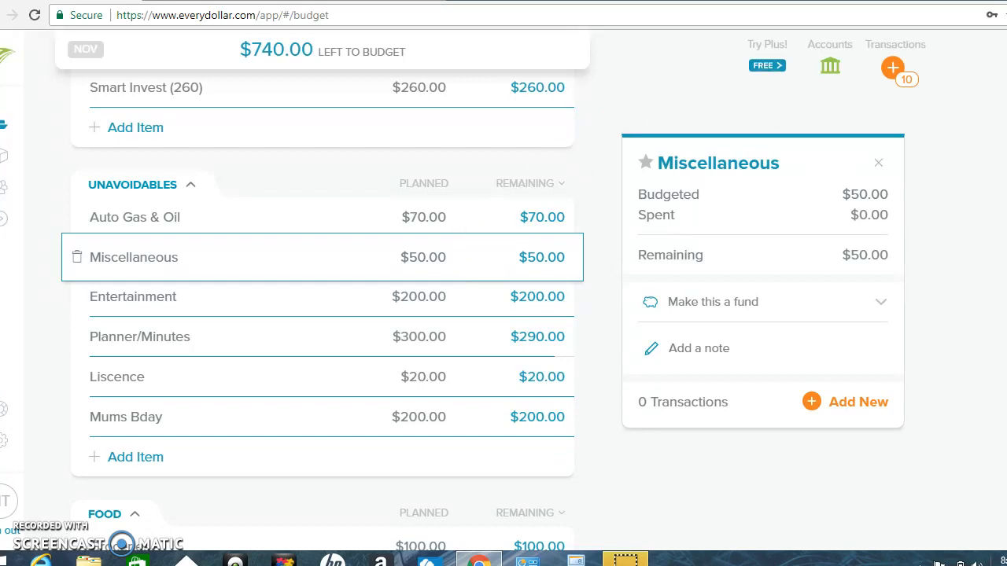
pyautogui.press('Escape')
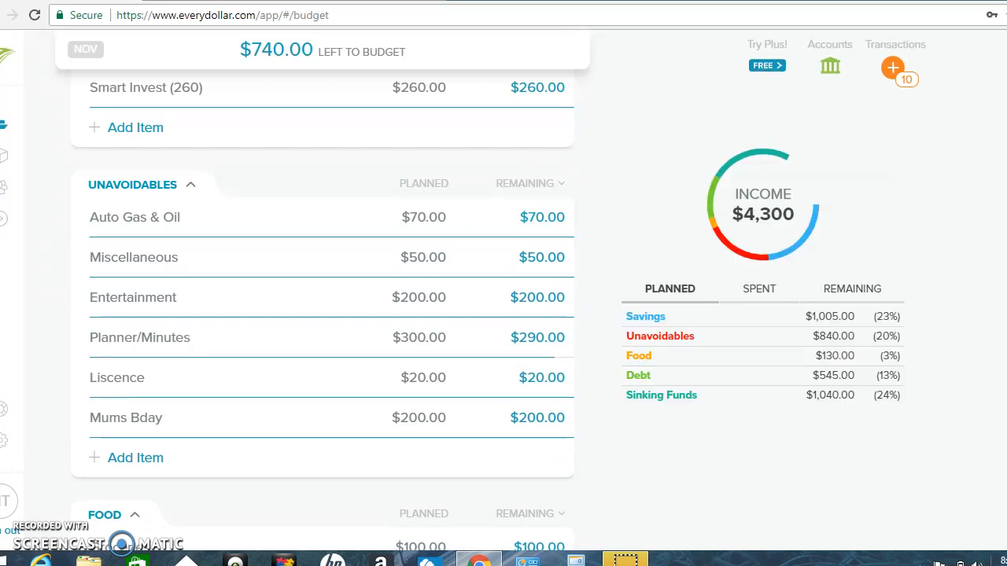
# In the Debt group, set the planned amount of Student Loan to $425
pyautogui.scroll(-1, 323, 299)
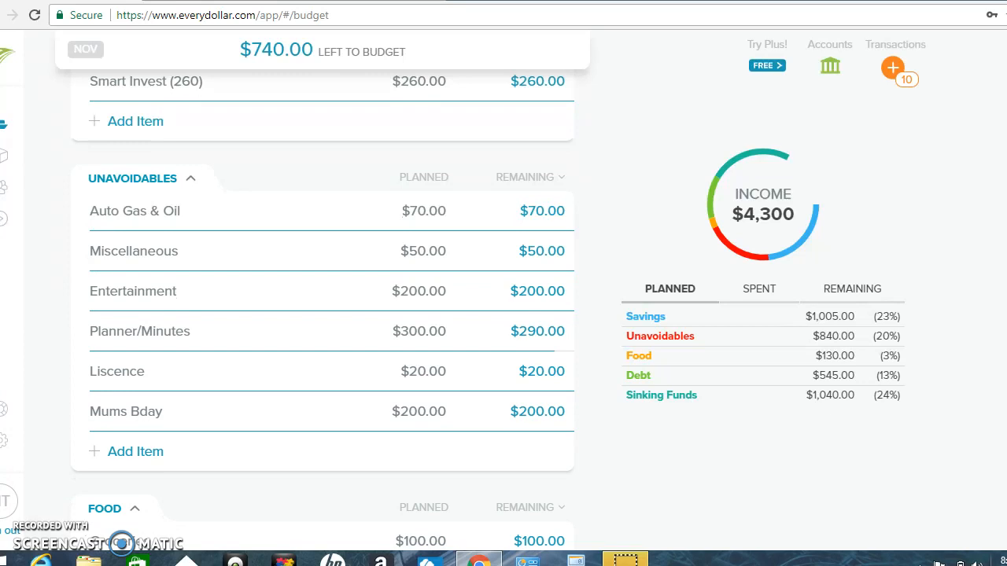
pyautogui.scroll(-2, 322, 299)
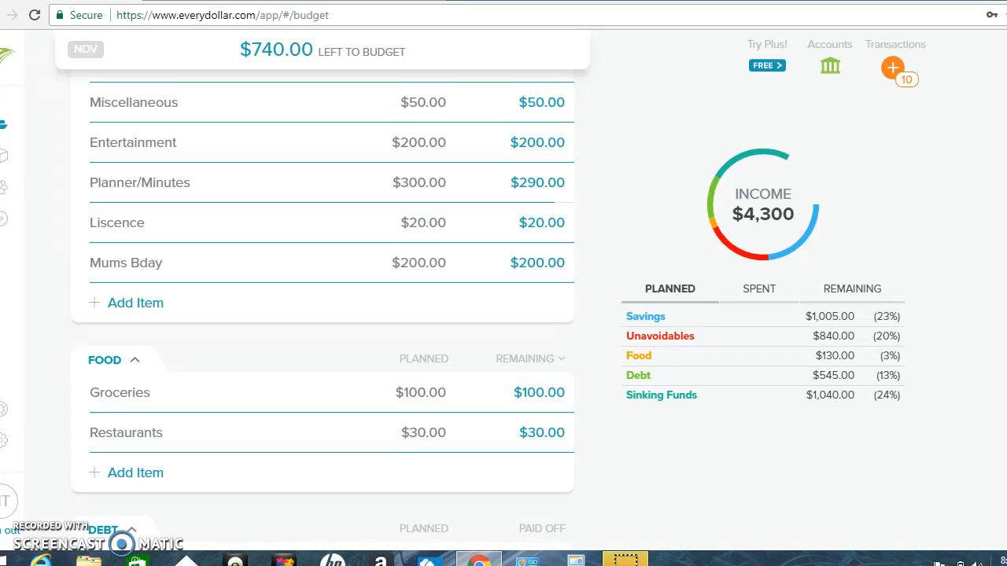
pyautogui.scroll(-3, 323, 307)
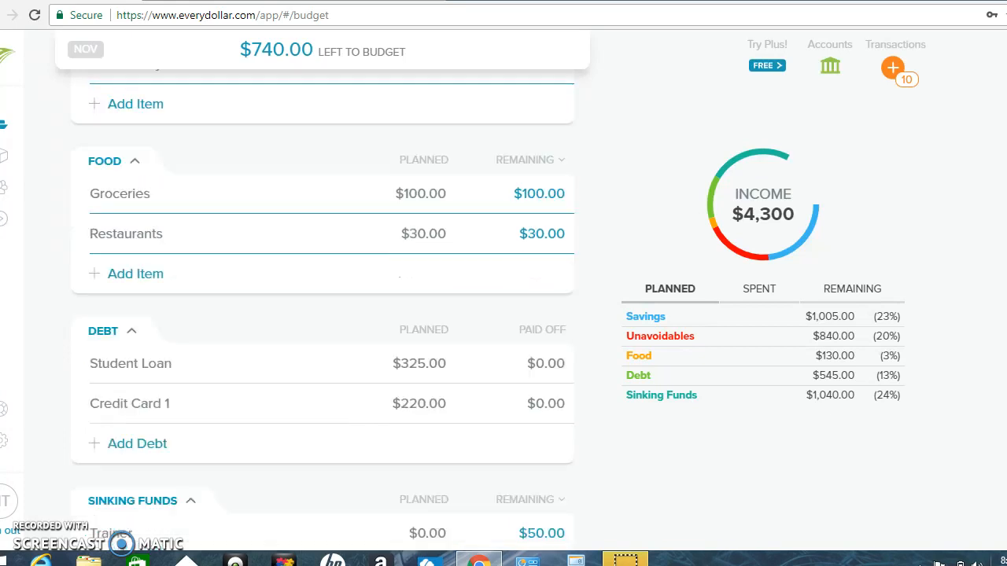
pyautogui.scroll(-2, 322, 306)
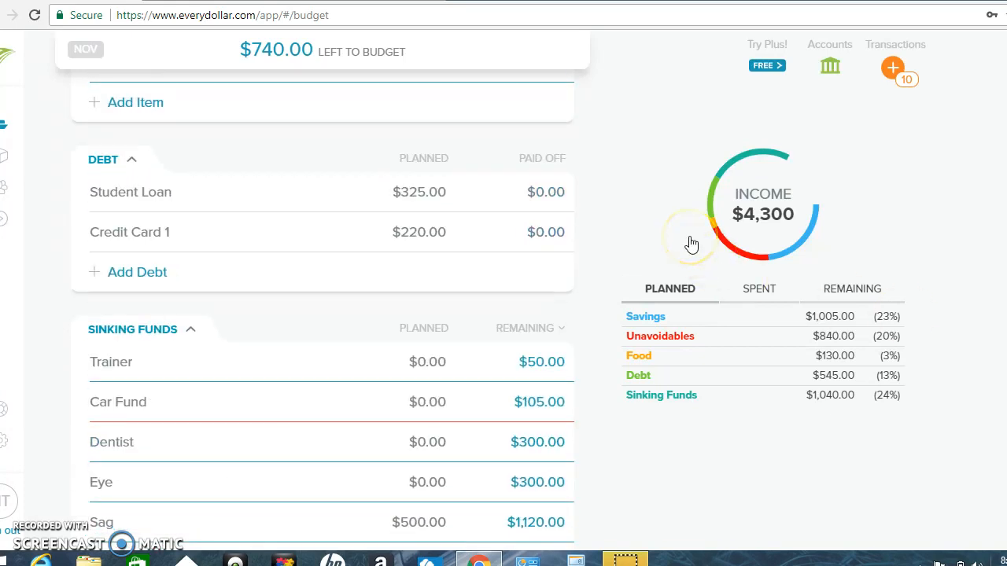
pyautogui.click(424, 231)
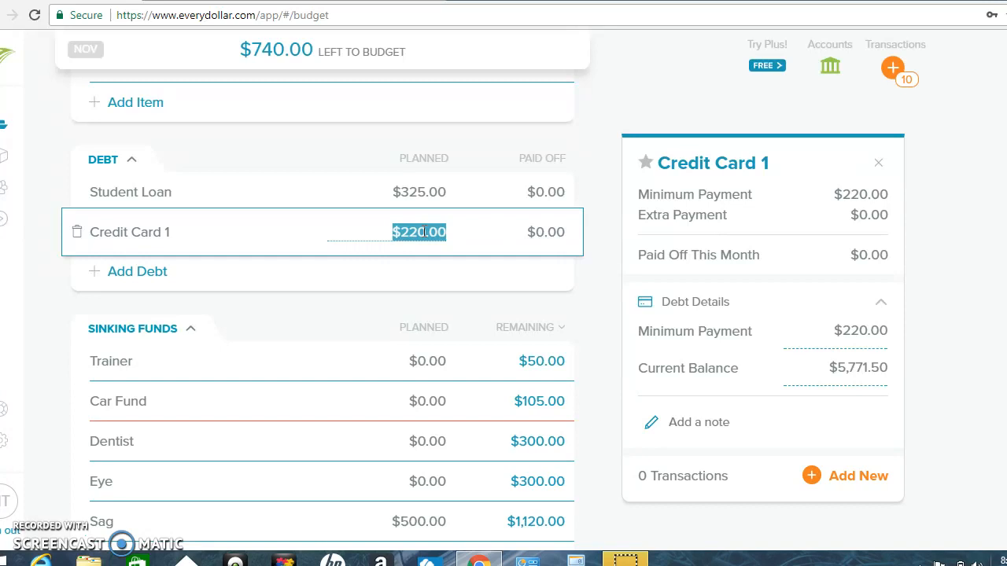
pyautogui.click(401, 190)
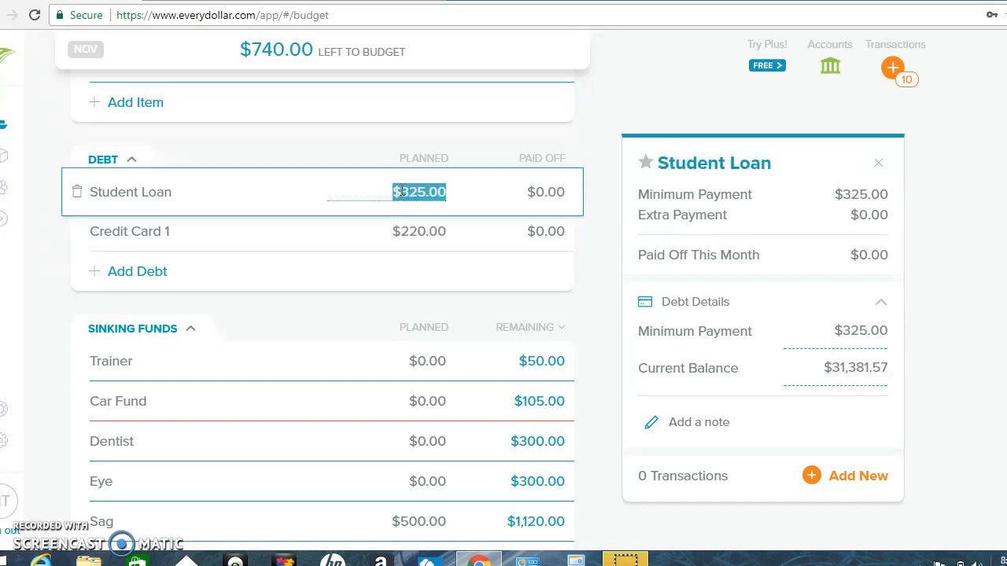
pyautogui.write('425')
# Clear the planned amount of Credit Card 1 in the Debt group and set it to $860
pyautogui.click(413, 231)
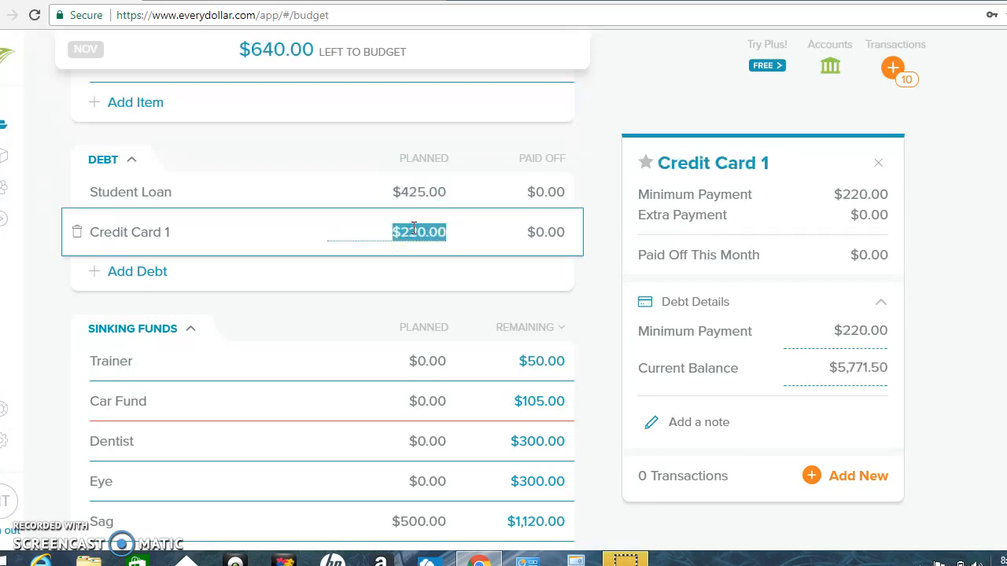
pyautogui.press('BackSpace')
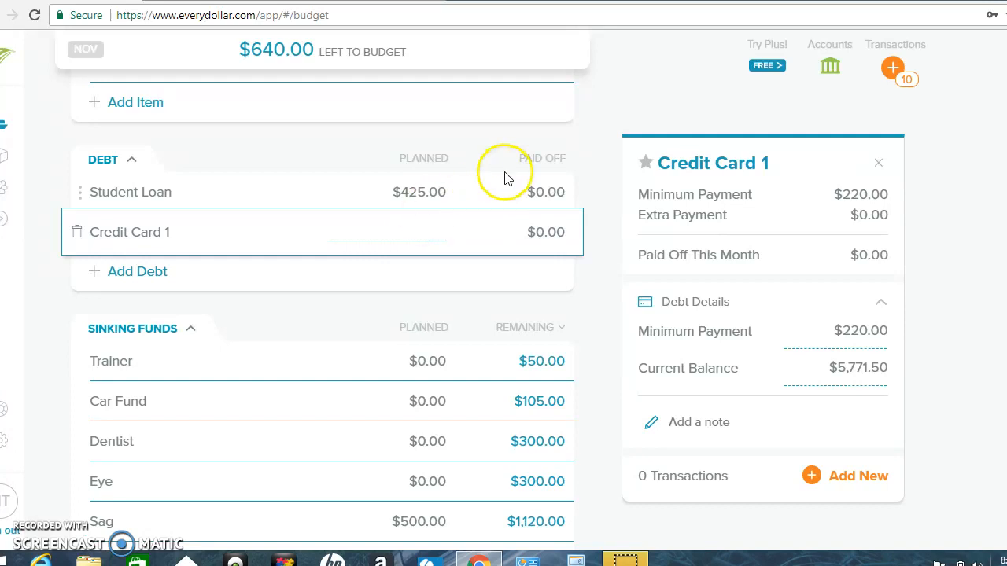
pyautogui.click(504, 178)
pyautogui.click(414, 236)
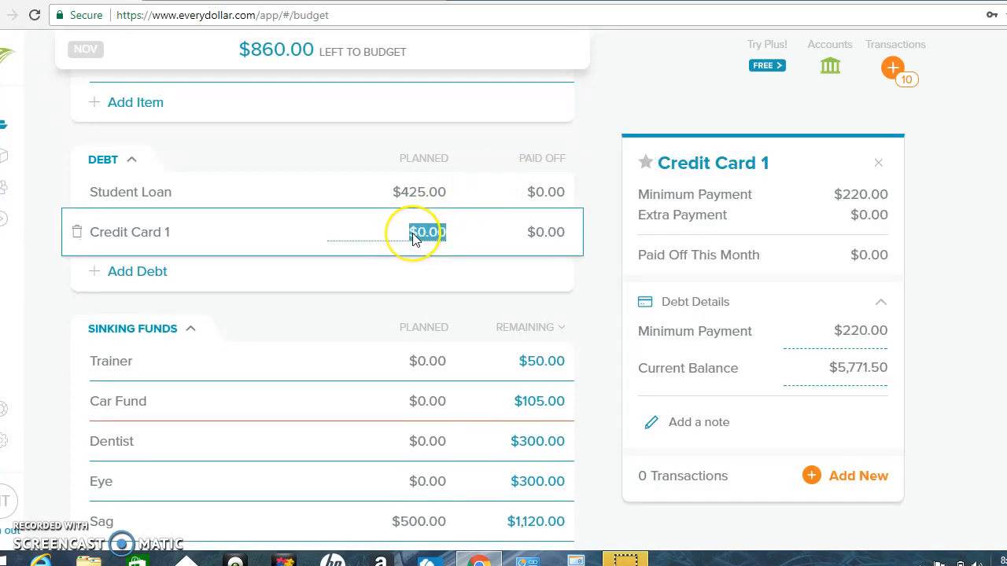
pyautogui.write('860')
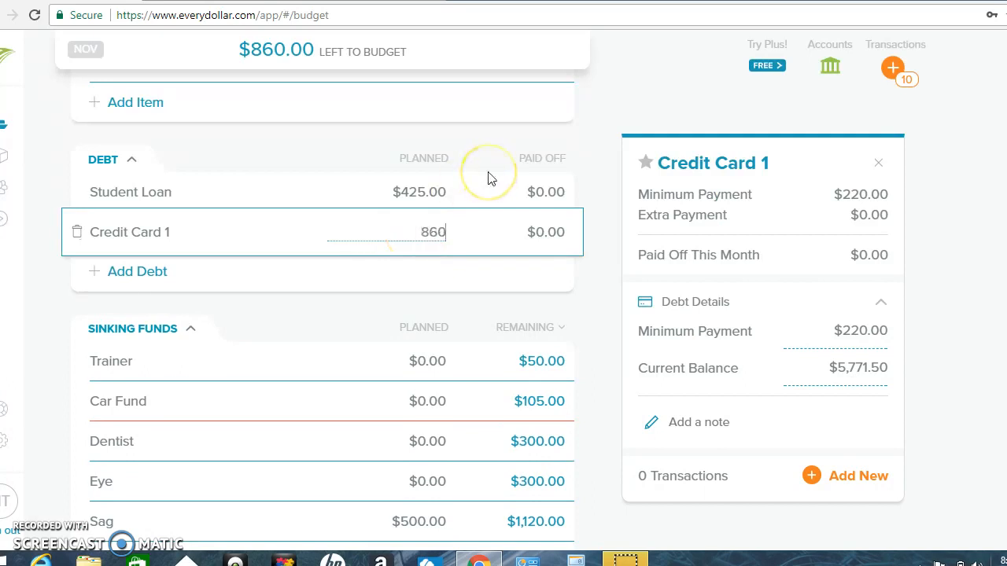
pyautogui.click(487, 179)
pyautogui.click(421, 229)
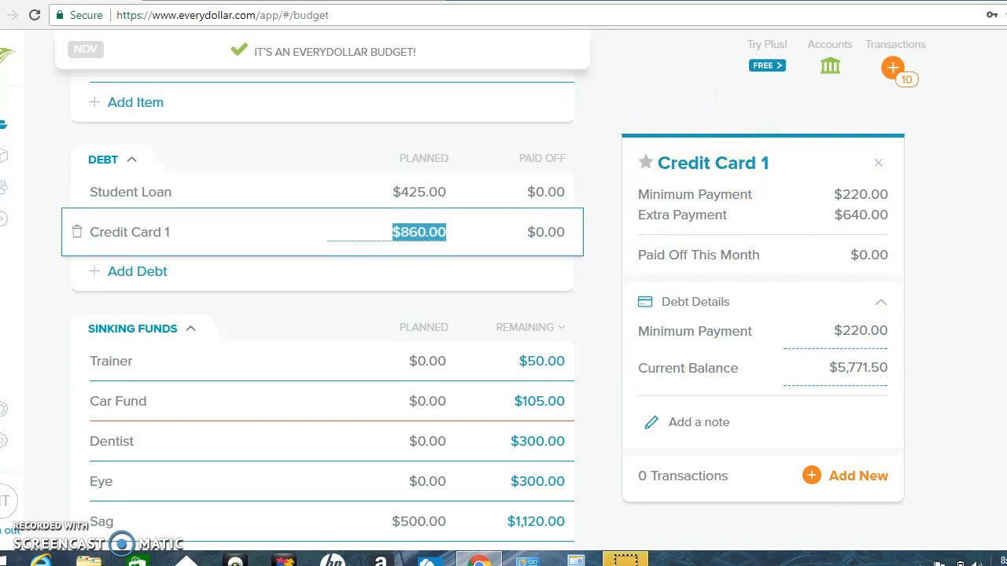
# Track a $20 expense dated 11/02/17 for Auto Gas & Oil in the Unavoidables group
pyautogui.scroll(-3, 322, 315)
pyautogui.scroll(8, 322, 314)
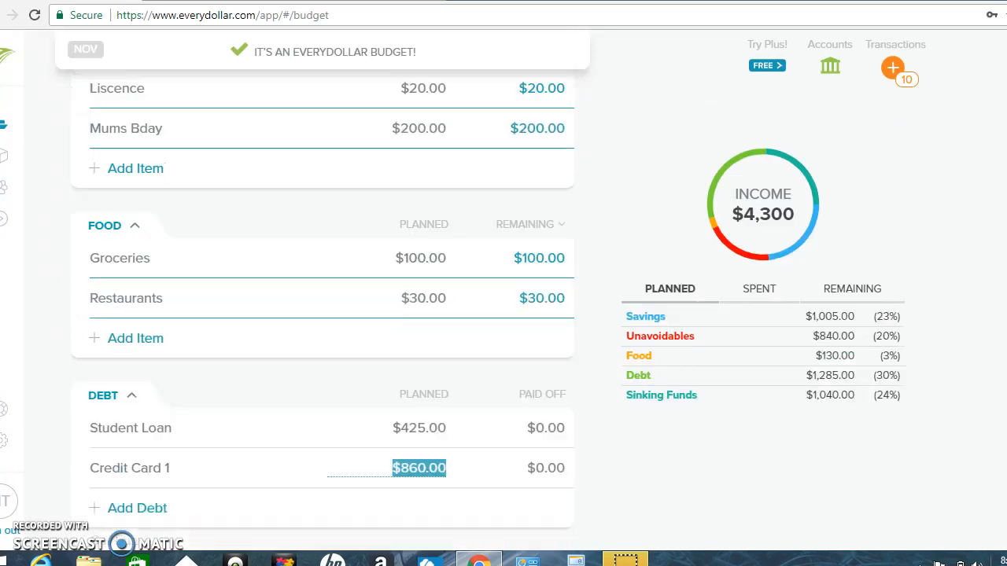
pyautogui.scroll(2, 322, 311)
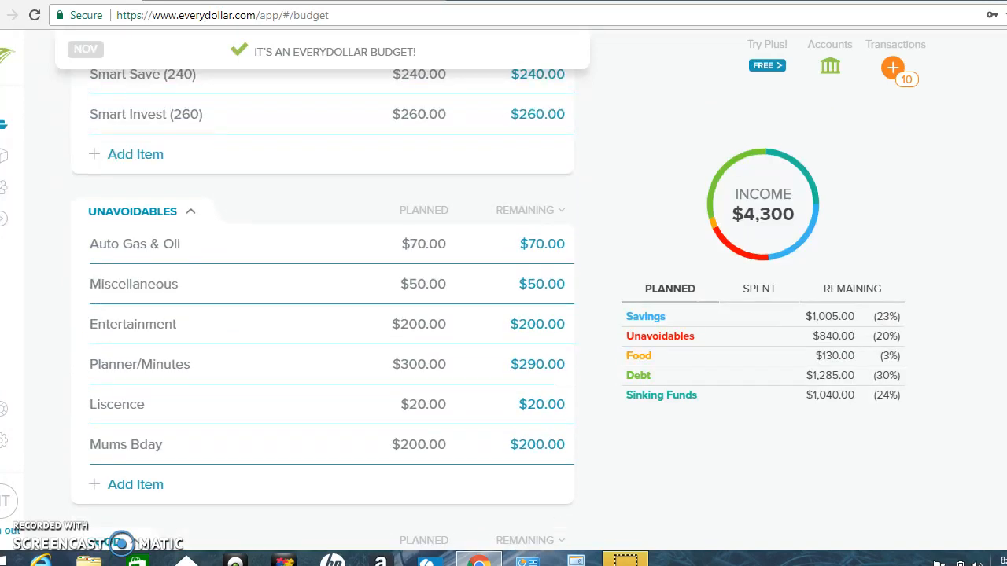
pyautogui.click(423, 246)
pyautogui.click(849, 404)
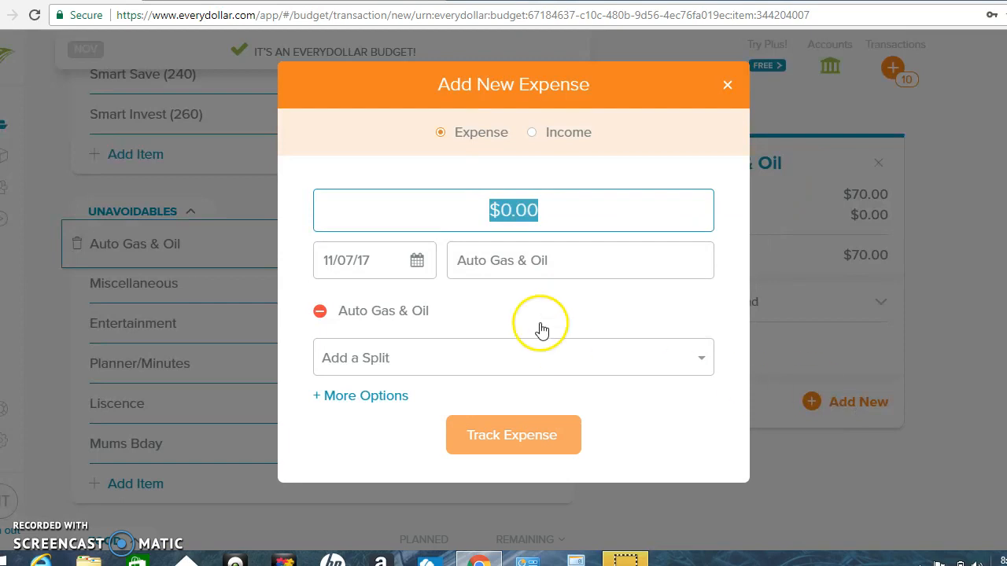
pyautogui.write('20')
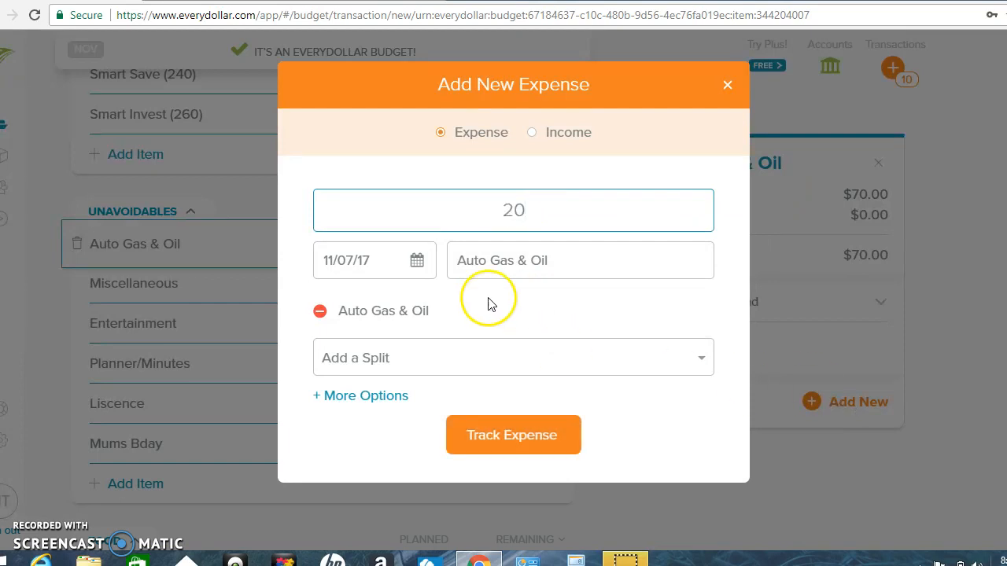
pyautogui.click(417, 265)
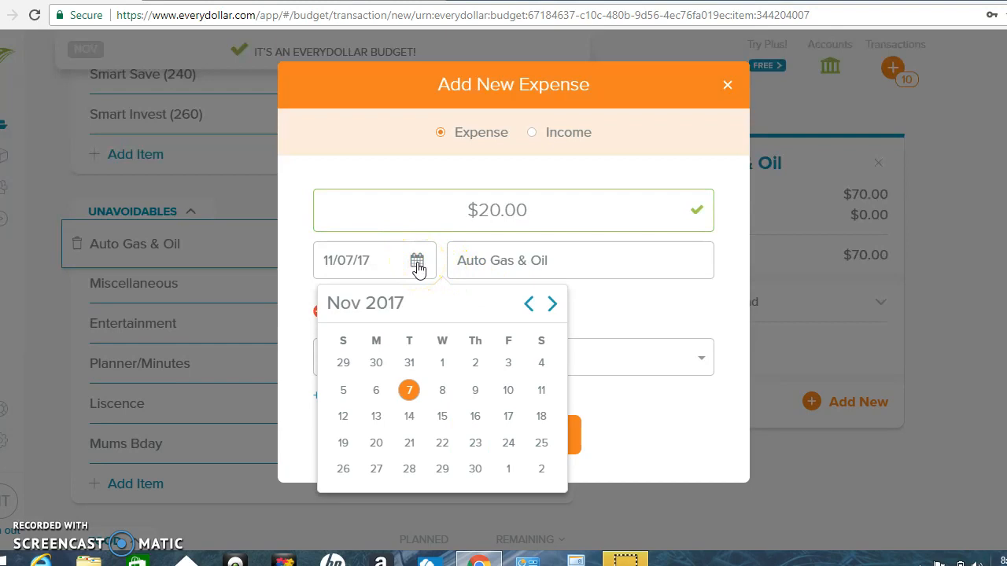
pyautogui.click(475, 367)
pyautogui.click(507, 258)
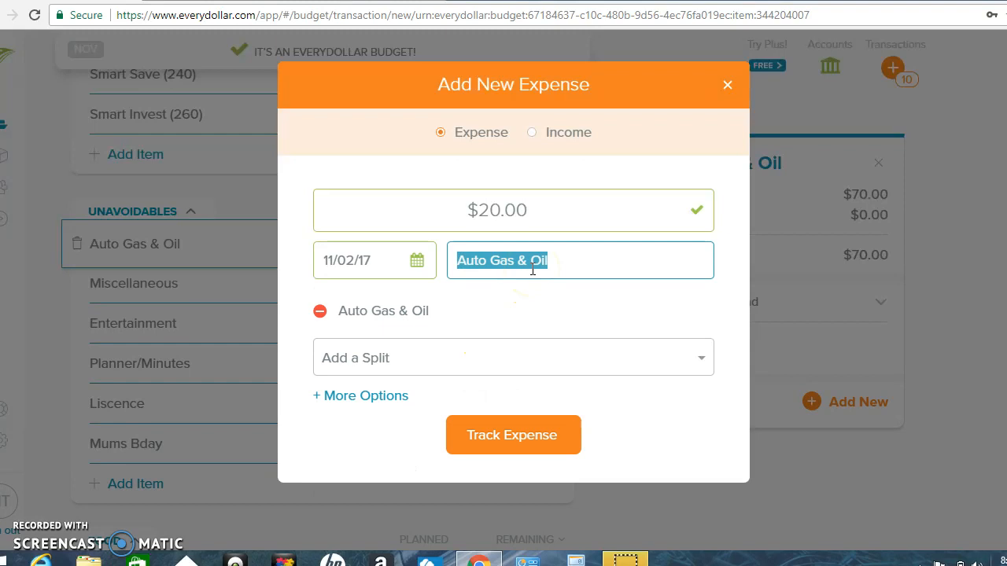
pyautogui.click(497, 432)
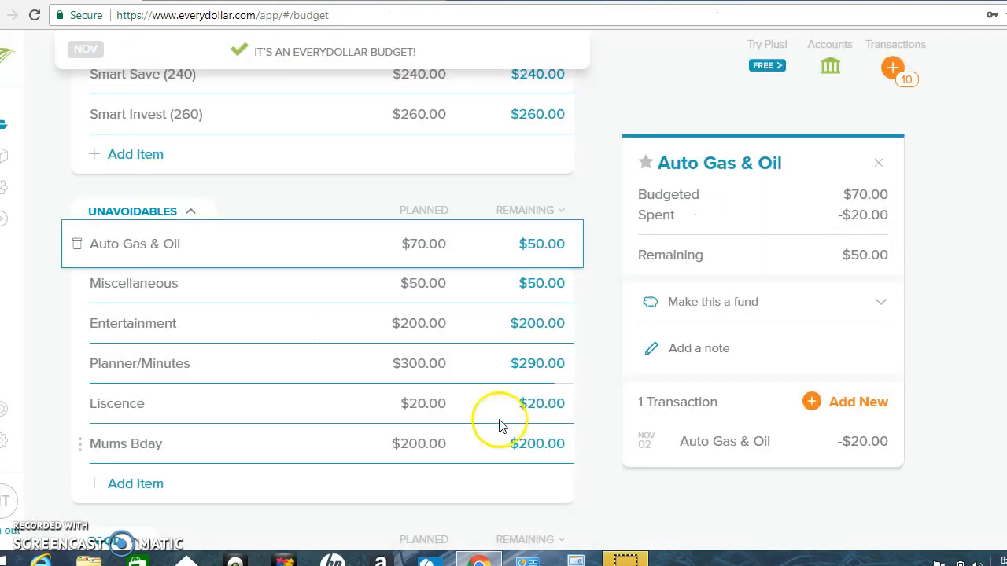
# Track another $20 expense for Auto Gas & Oil, keeping the date 11/07/17
pyautogui.click(847, 405)
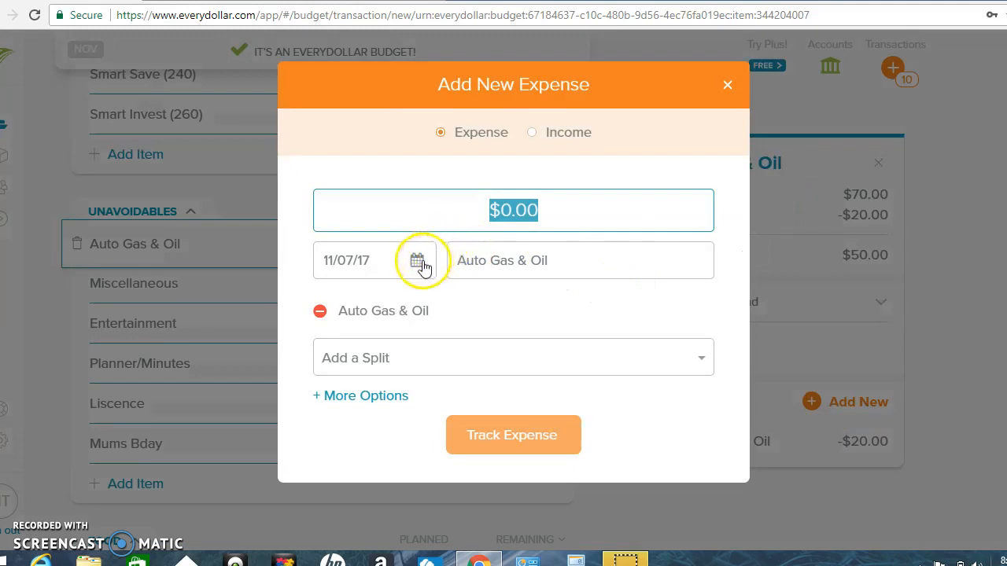
pyautogui.write('20')
pyautogui.click(490, 437)
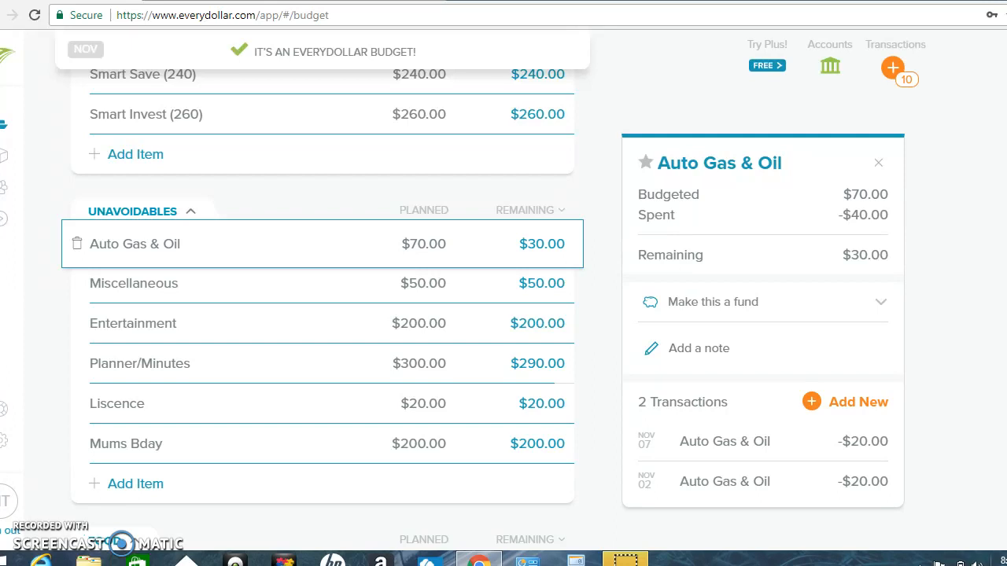
# Track a $3.25 expense described as "snacks" for Groceries in the Food group
pyautogui.scroll(2, 323, 314)
pyautogui.scroll(-4, 323, 314)
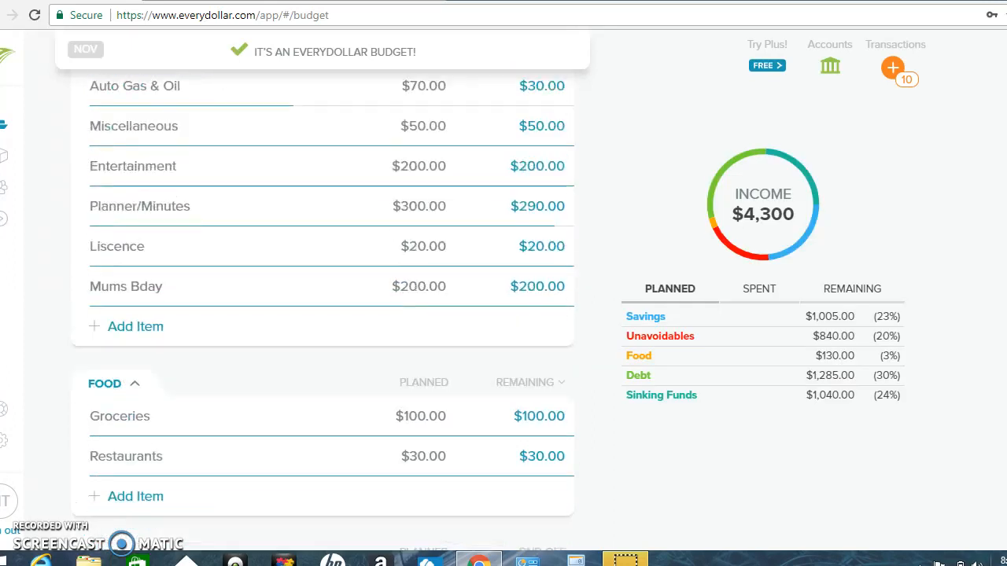
pyautogui.scroll(5, 322, 314)
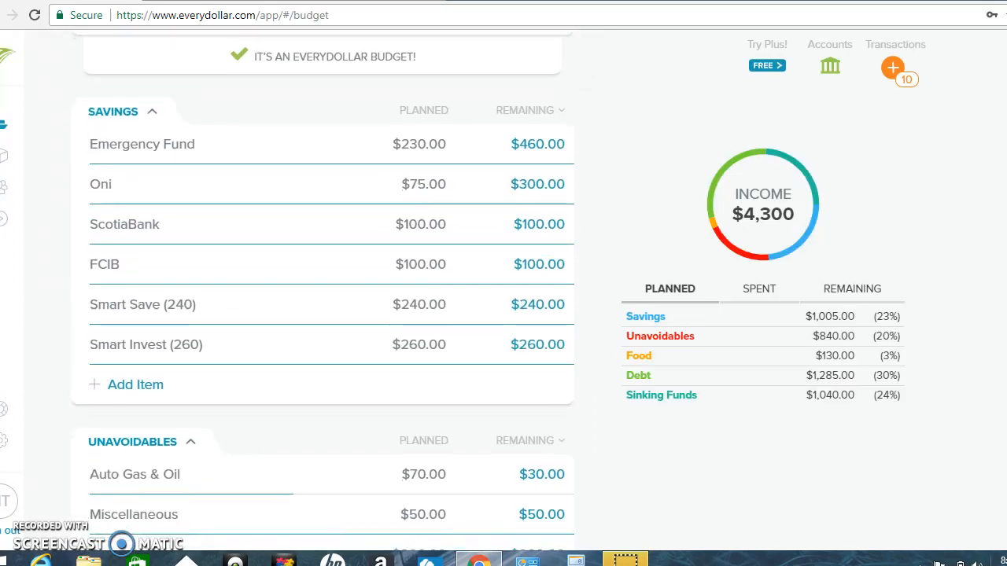
pyautogui.scroll(-8, 322, 314)
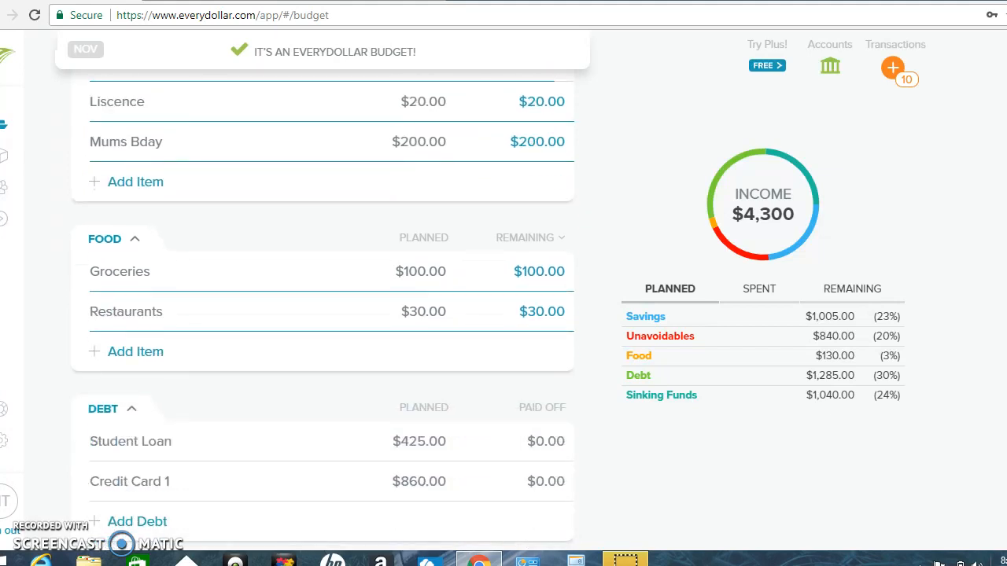
pyautogui.click(412, 271)
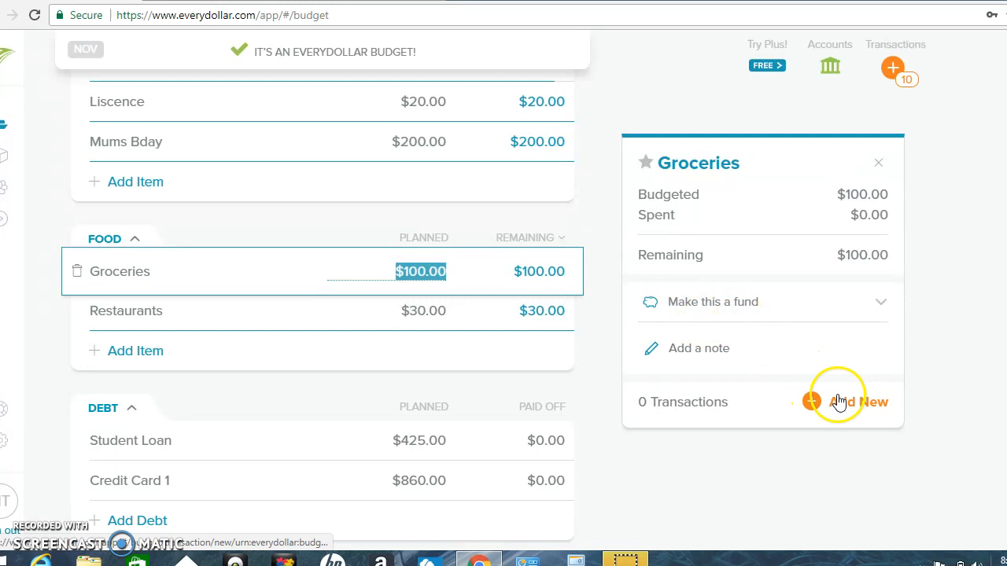
pyautogui.click(852, 403)
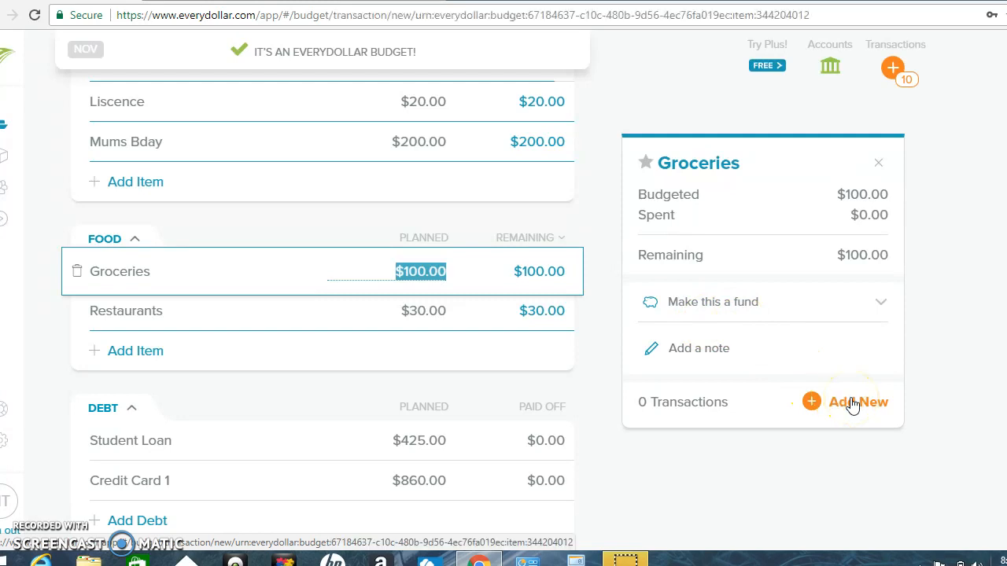
pyautogui.write('3.25')
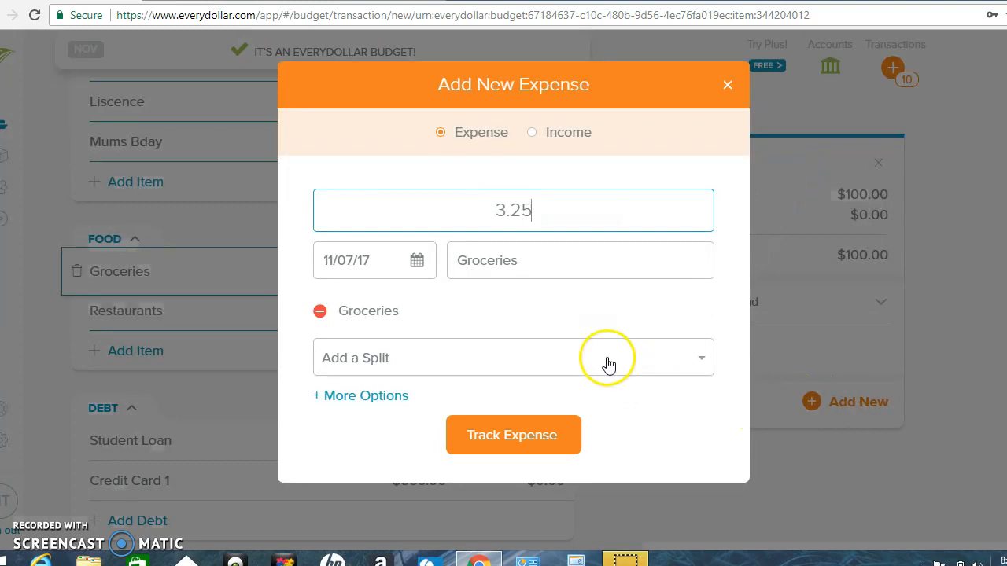
pyautogui.click(471, 258)
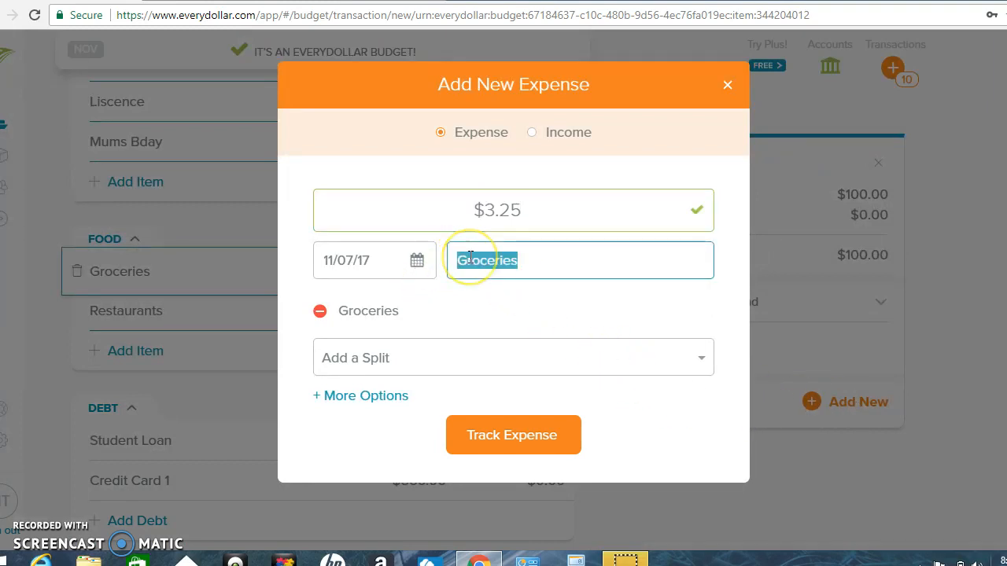
pyautogui.write('snacks')
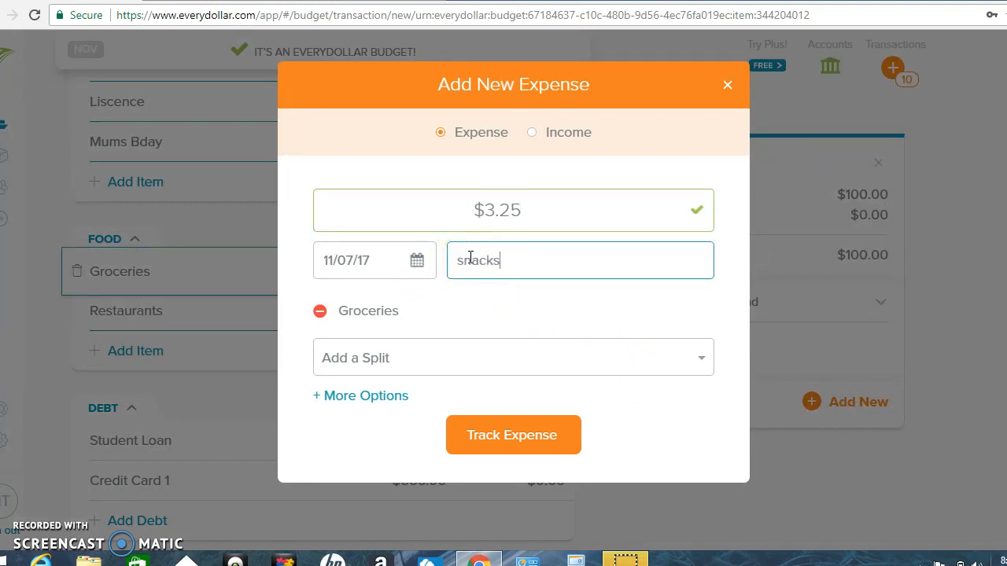
pyautogui.click(495, 435)
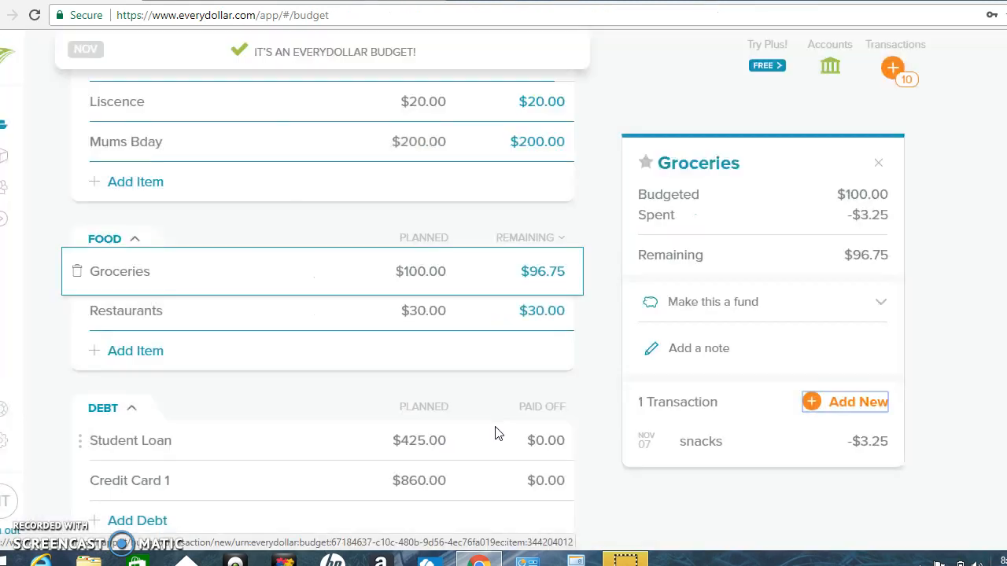
# Track a $1.58 Groceries expense described as "coffee" and dated 11/06/17
pyautogui.click(833, 403)
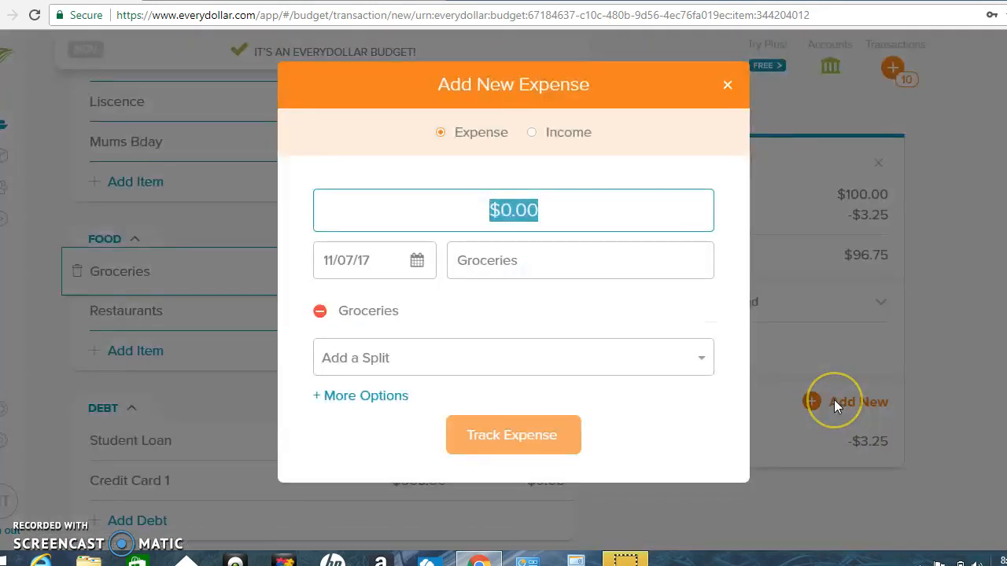
pyautogui.write('1.58')
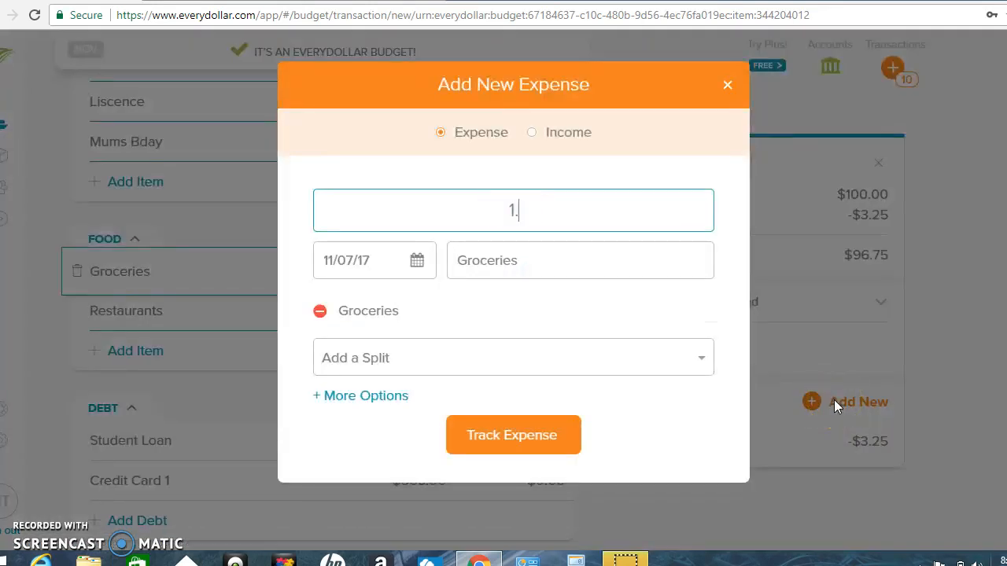
pyautogui.click(503, 262)
pyautogui.write('coffee')
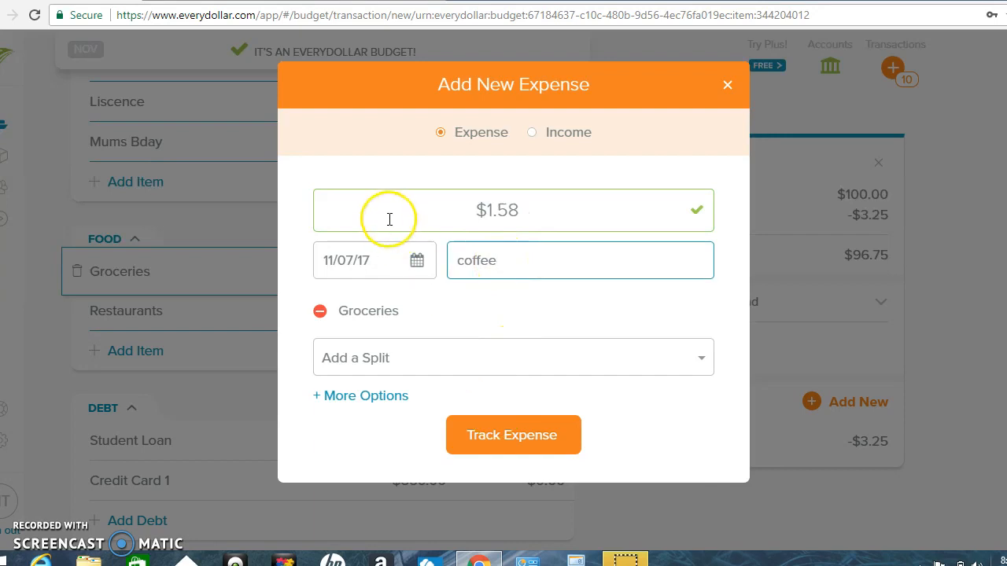
pyautogui.click(417, 262)
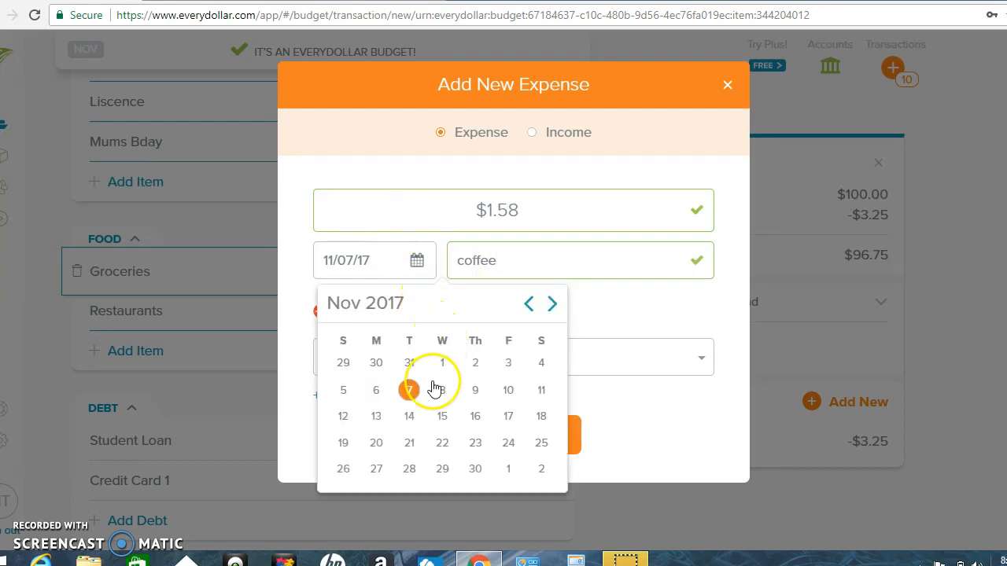
pyautogui.click(381, 392)
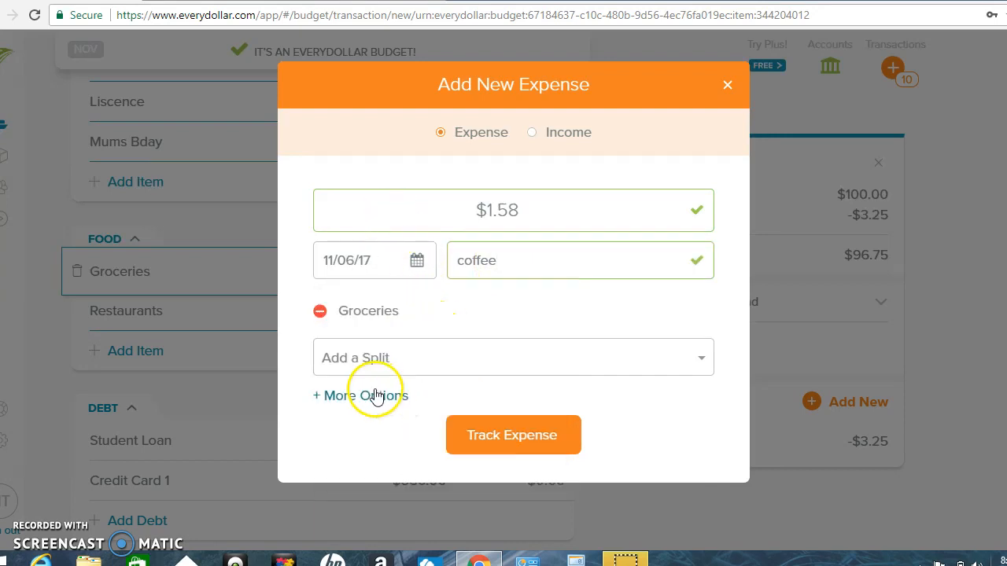
pyautogui.click(493, 439)
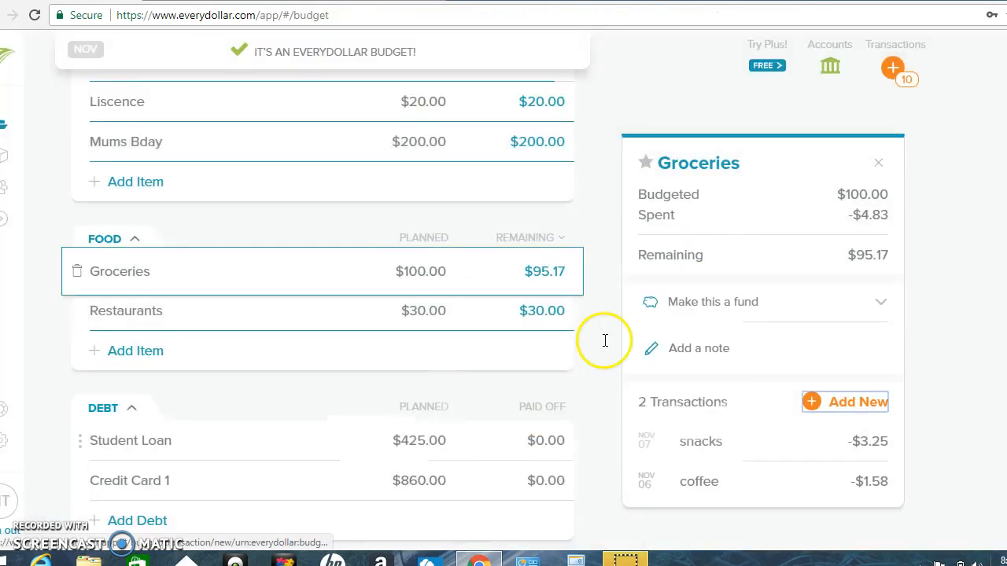
# Track a $2.29 Groceries expense described as "snack" and dated 11/04/17, then close the Groceries details
pyautogui.click(866, 409)
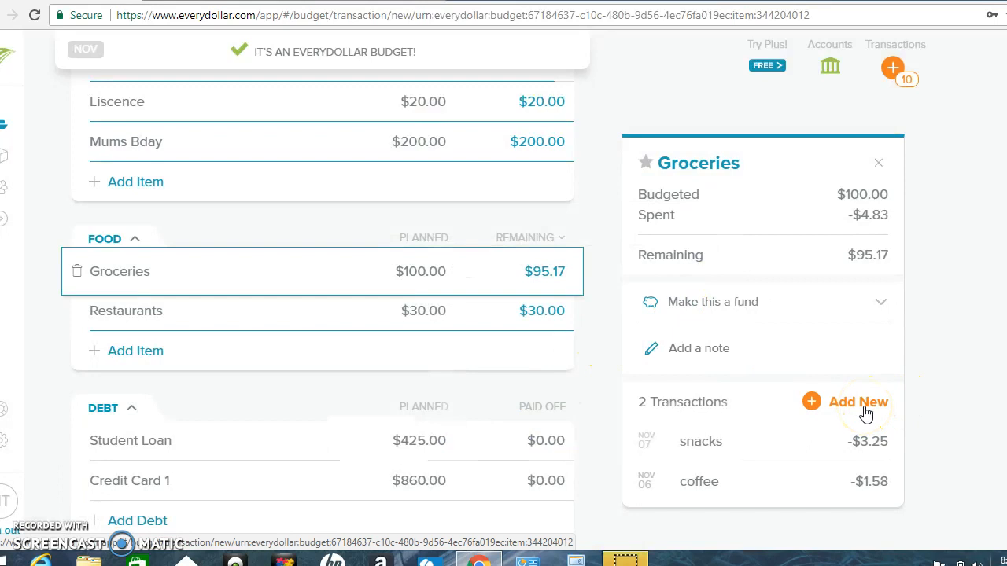
pyautogui.click(424, 268)
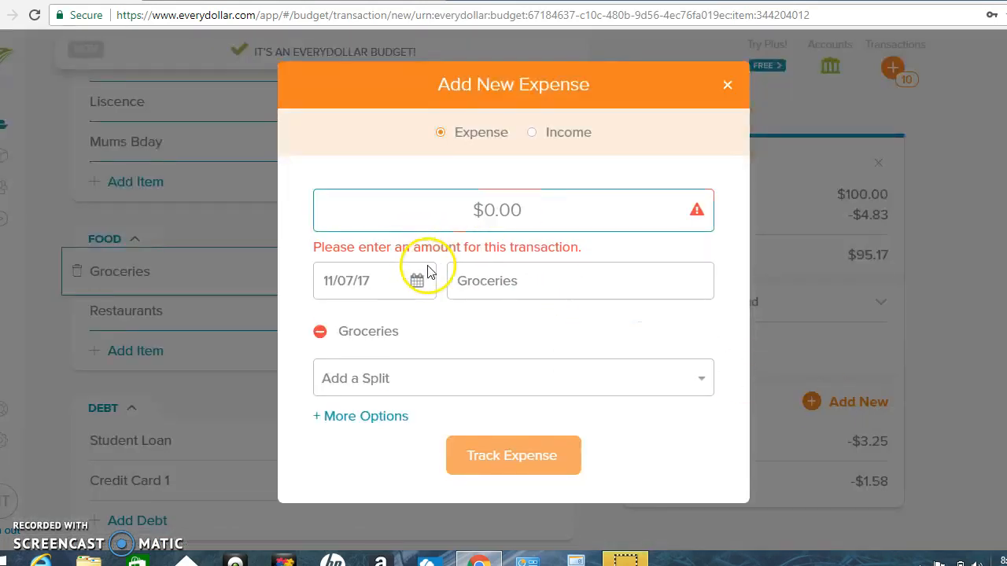
pyautogui.click(416, 284)
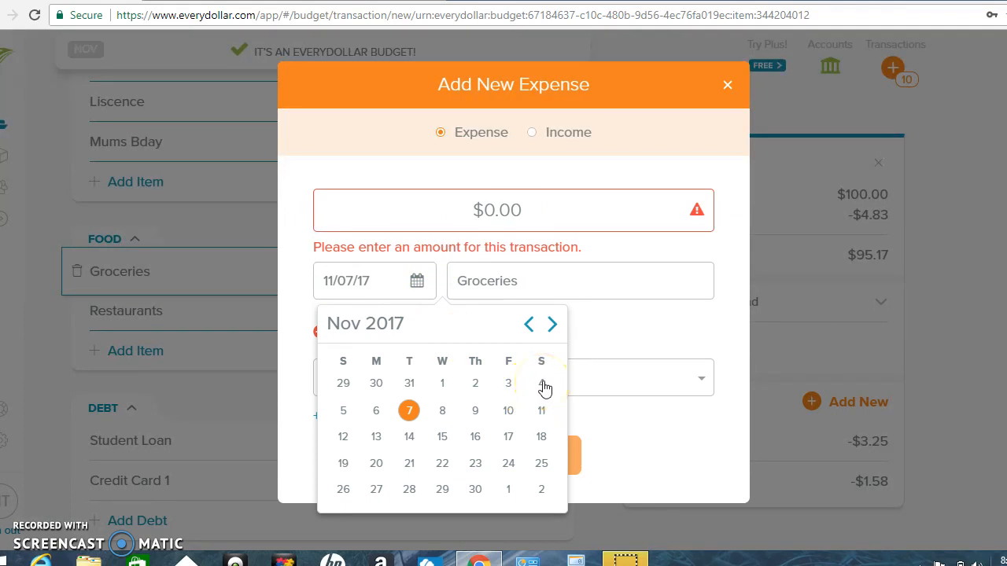
pyautogui.click(542, 385)
pyautogui.click(476, 211)
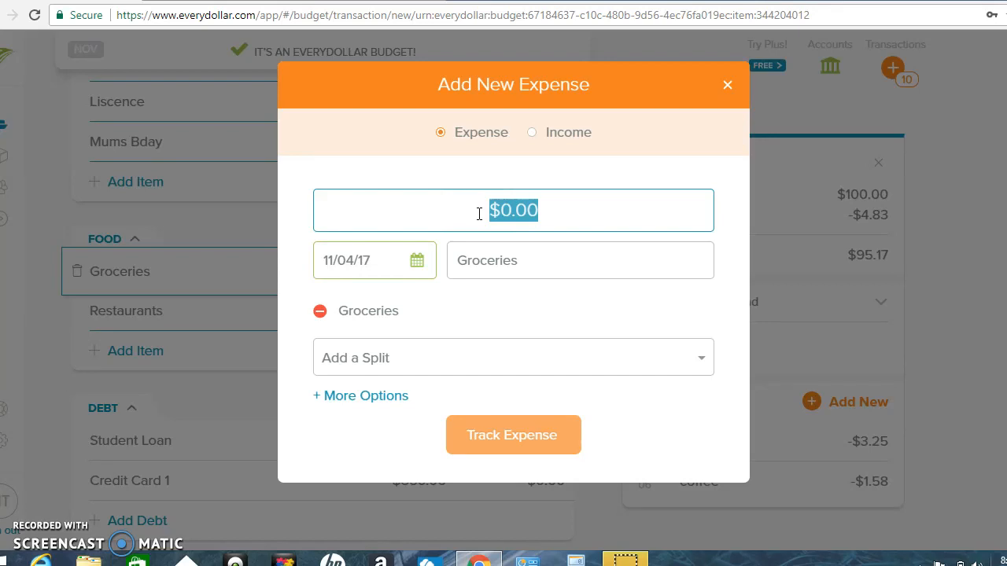
pyautogui.write('2.29')
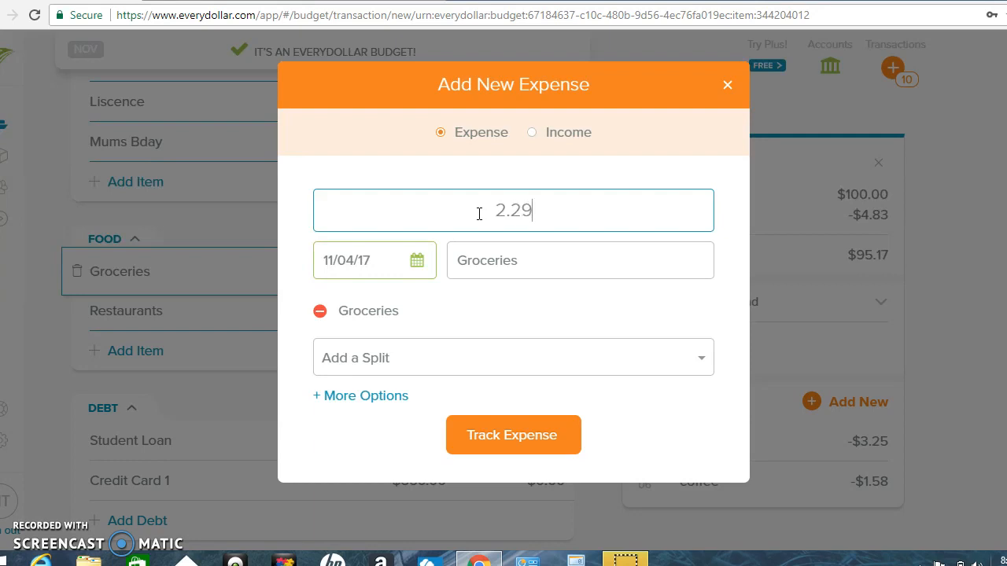
pyautogui.click(498, 264)
pyautogui.write('snack')
pyautogui.click(482, 425)
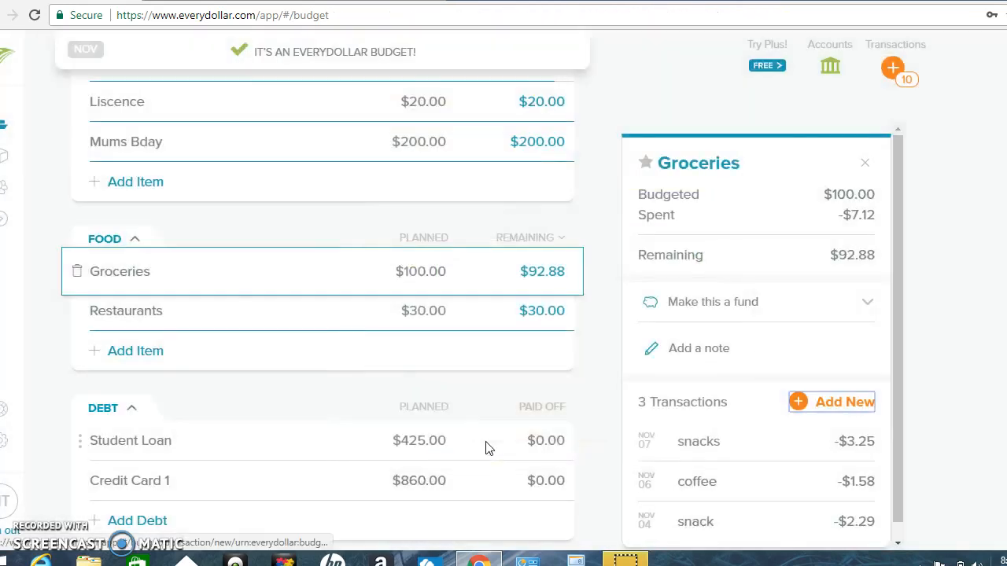
pyautogui.click(899, 167)
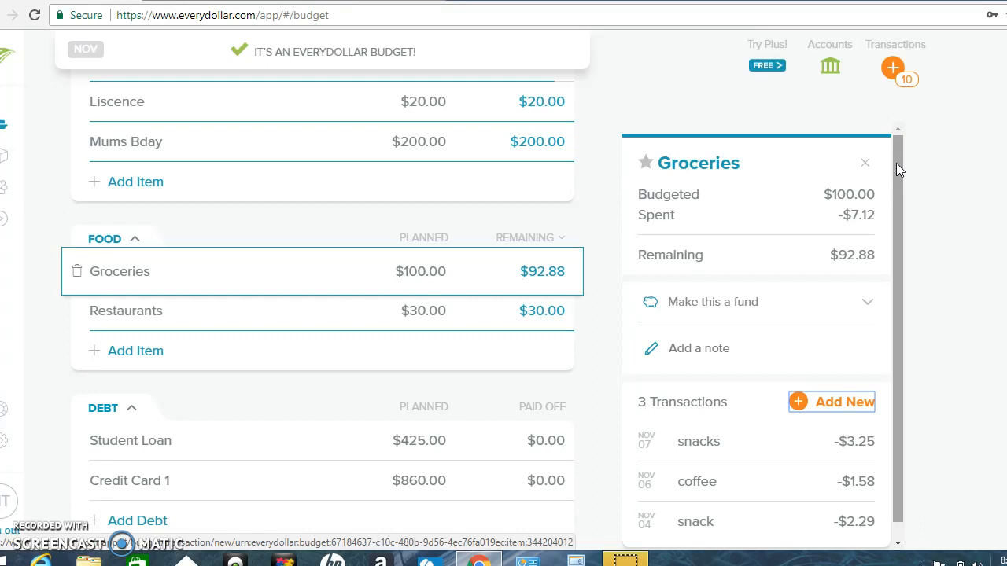
pyautogui.scroll(11, 322, 288)
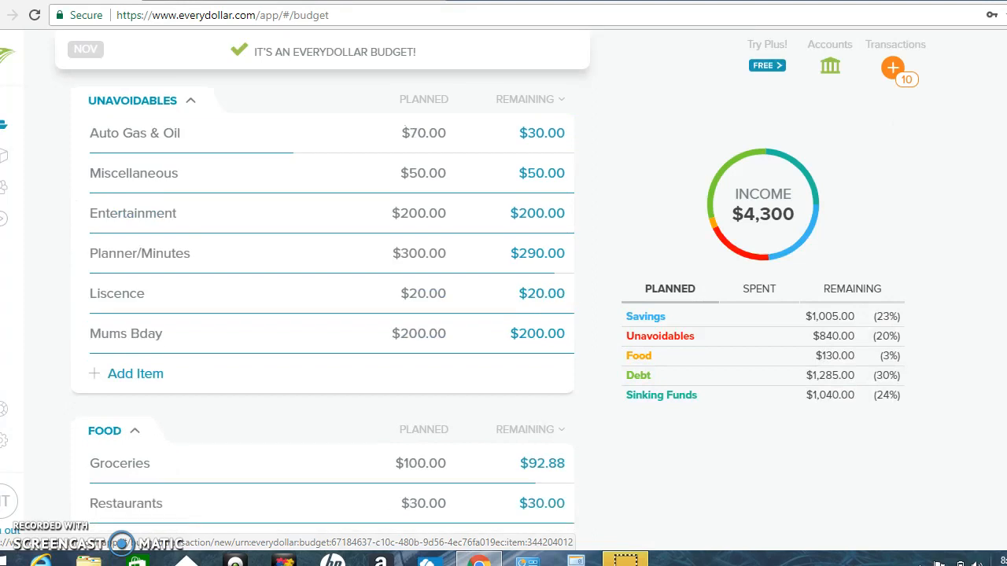